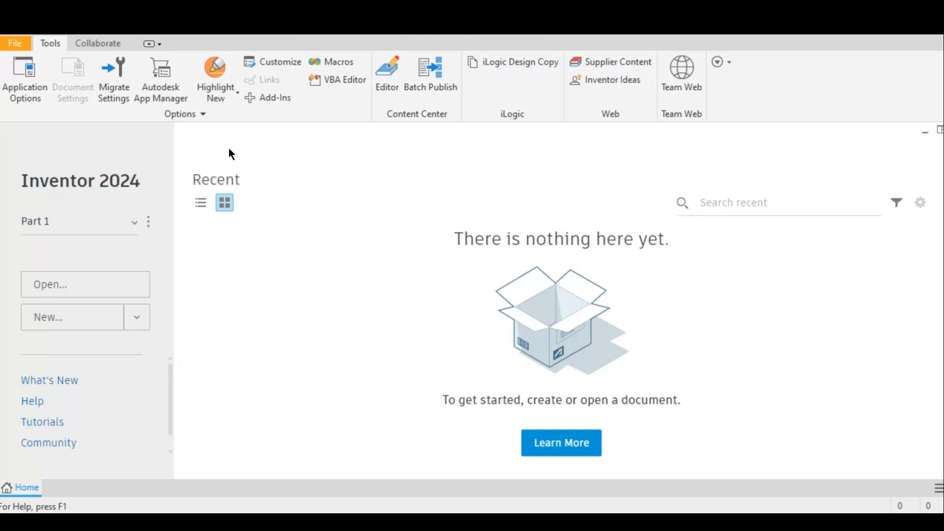
Create a new part file from the Standard.ipt template
click(14, 44)
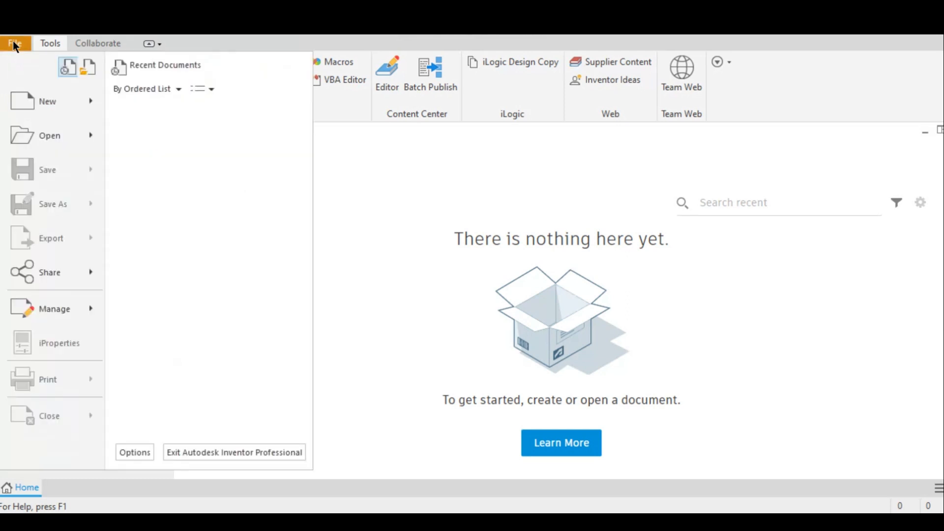
click(45, 99)
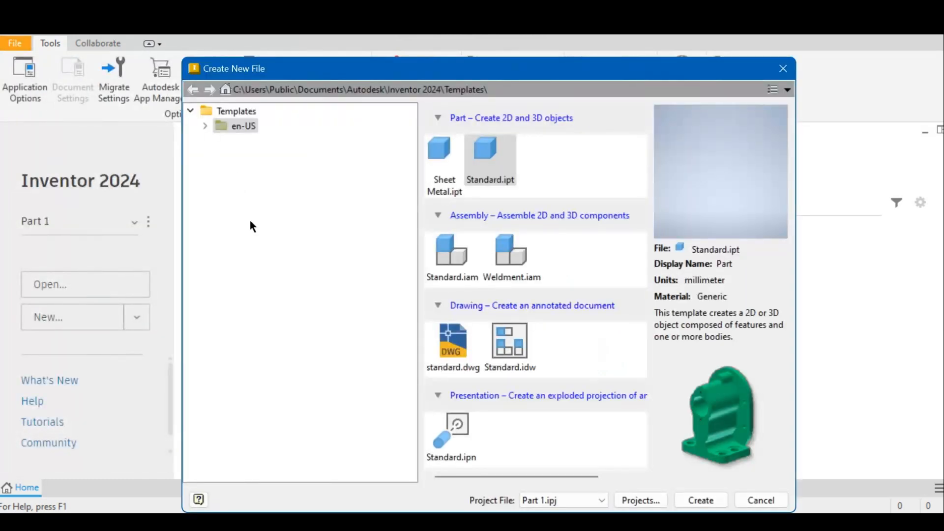
drag(503, 70, 503, 63)
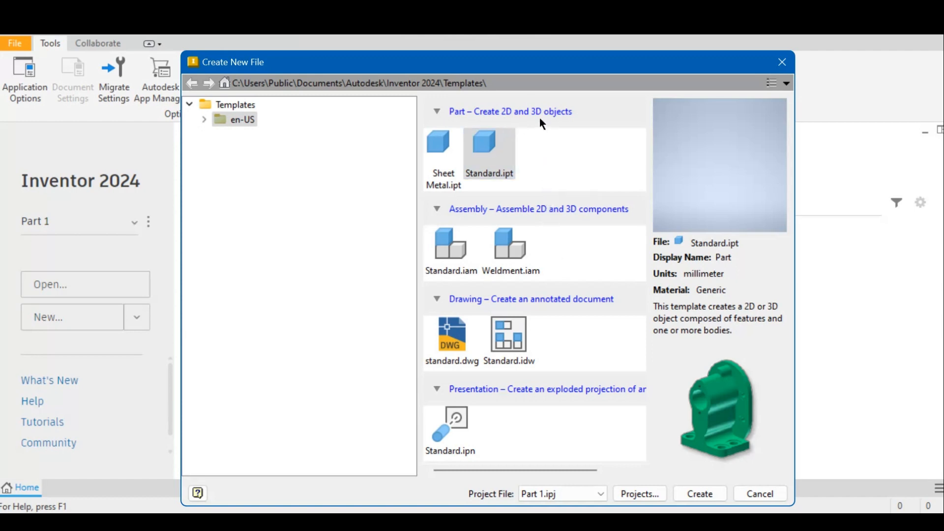
click(484, 148)
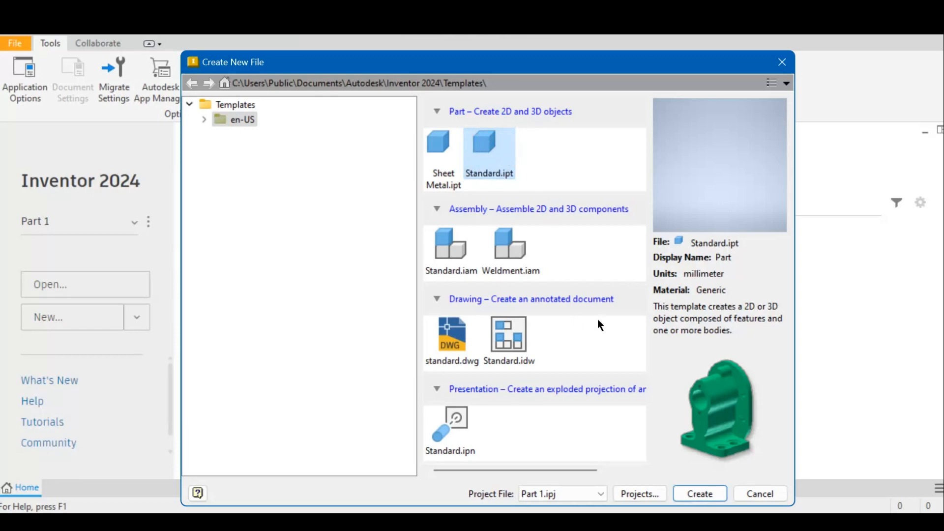
click(697, 495)
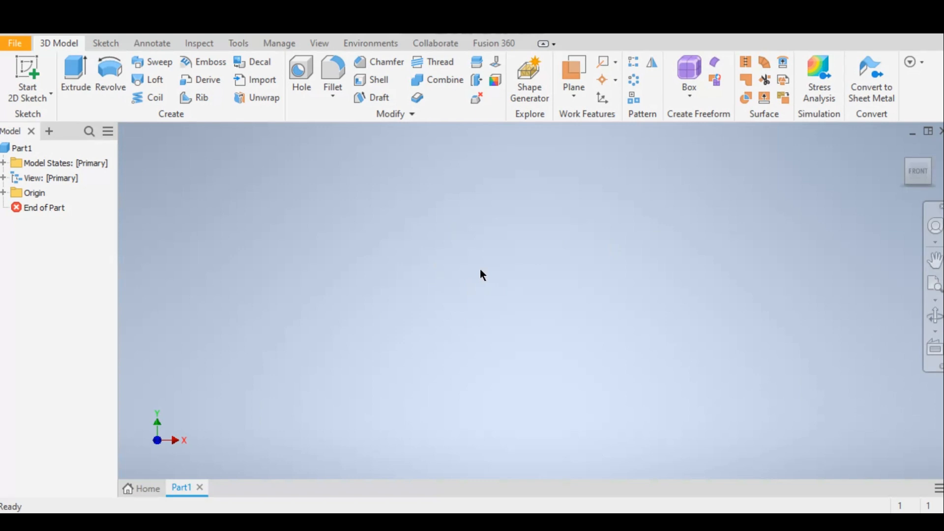
Start a new 2D sketch on the XZ plane
right_click(497, 294)
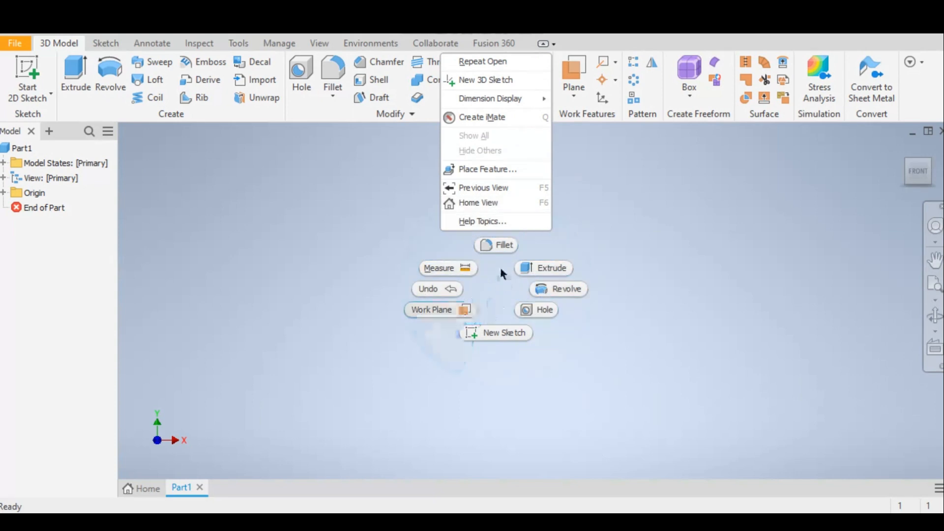
click(498, 331)
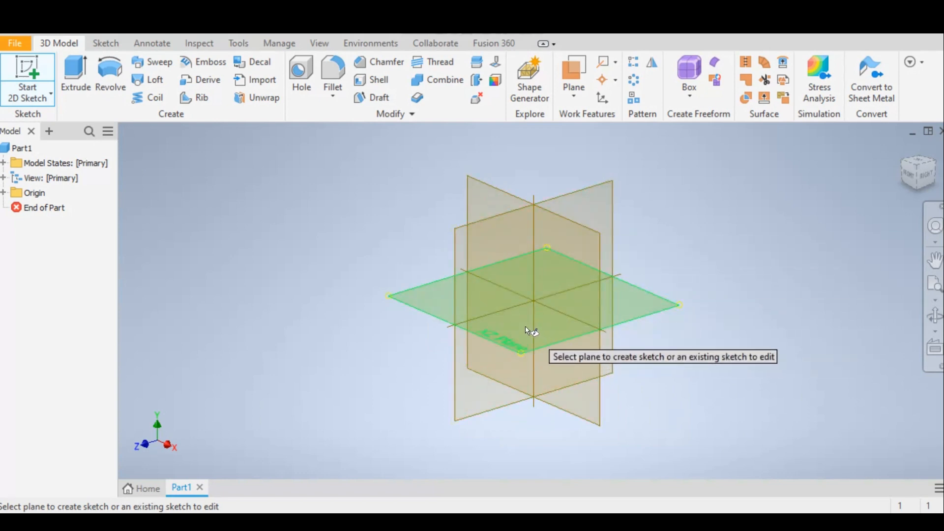
click(525, 326)
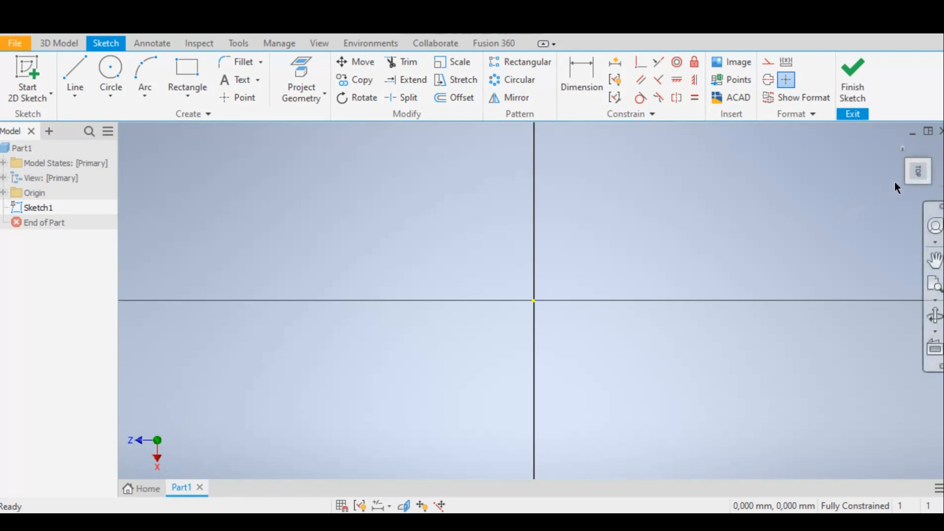
Rotate the sketch view until X points right and Z points up, and set this orientation as the Front view
mouse_move(926, 153)
click(933, 147)
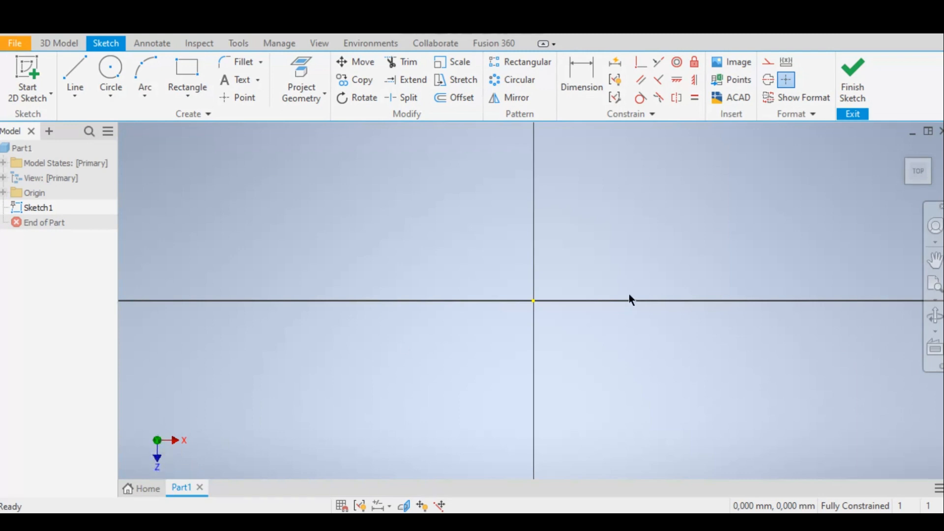
click(920, 157)
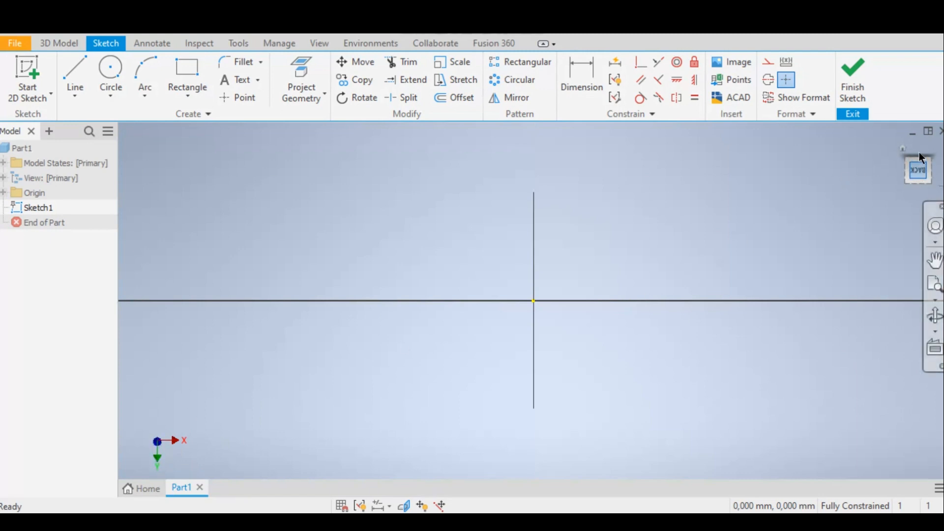
click(920, 153)
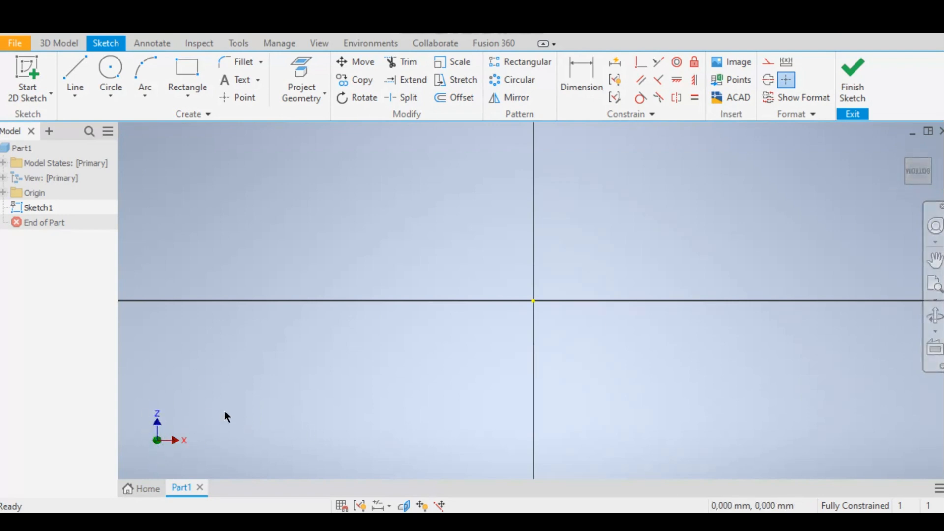
right_click(921, 173)
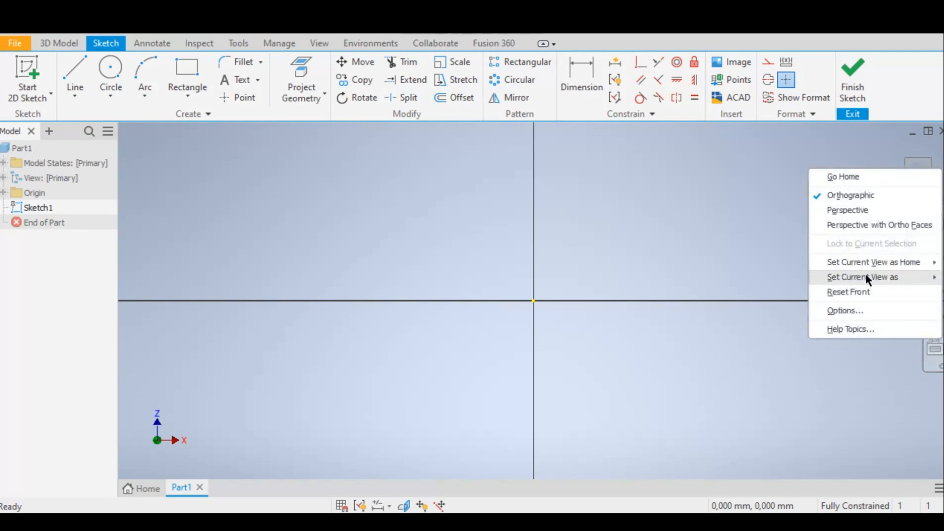
mouse_move(870, 276)
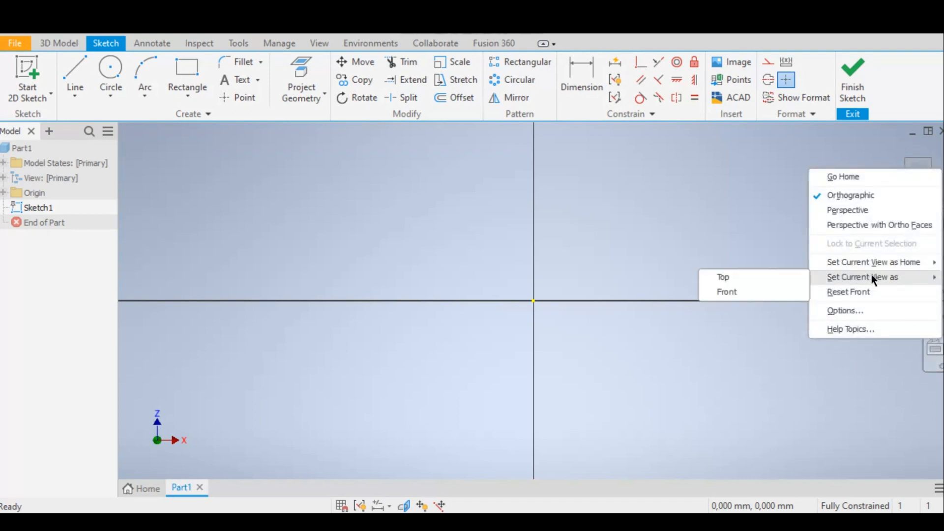
click(727, 293)
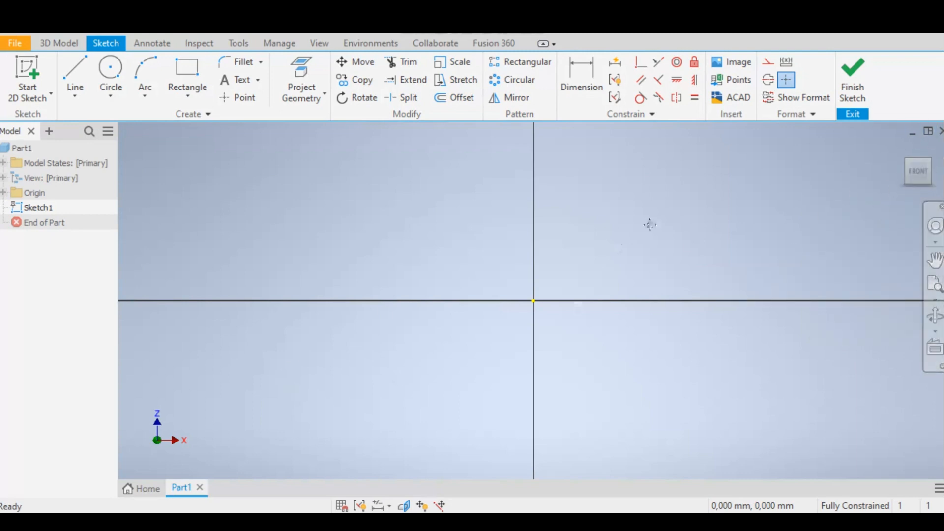
Draw a 225 mm vertical line upward from the origin and place its dimension to the left of the line
middle_drag(649, 225, 510, 320)
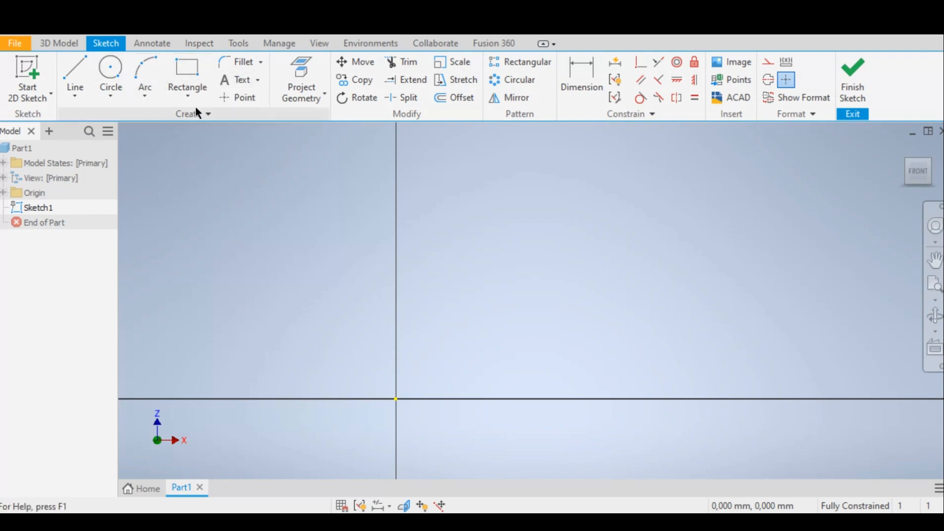
click(74, 70)
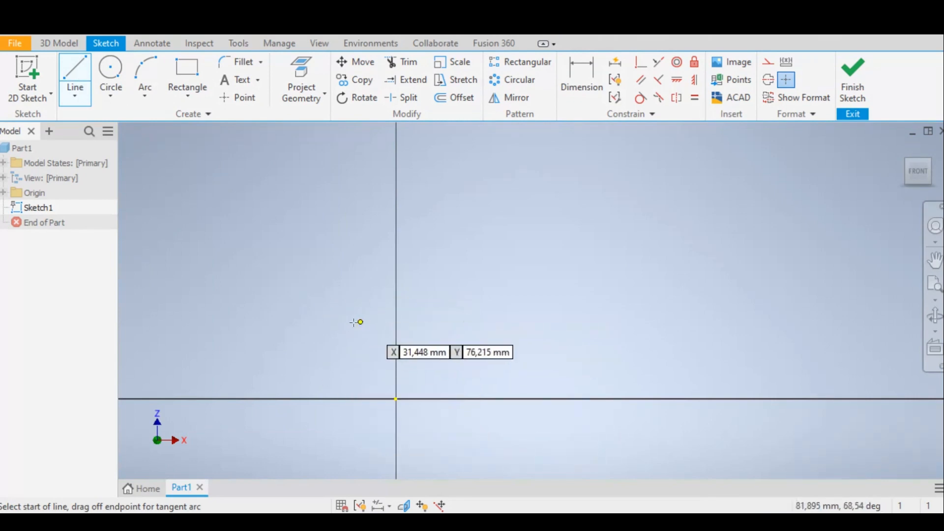
middle_drag(442, 337, 446, 295)
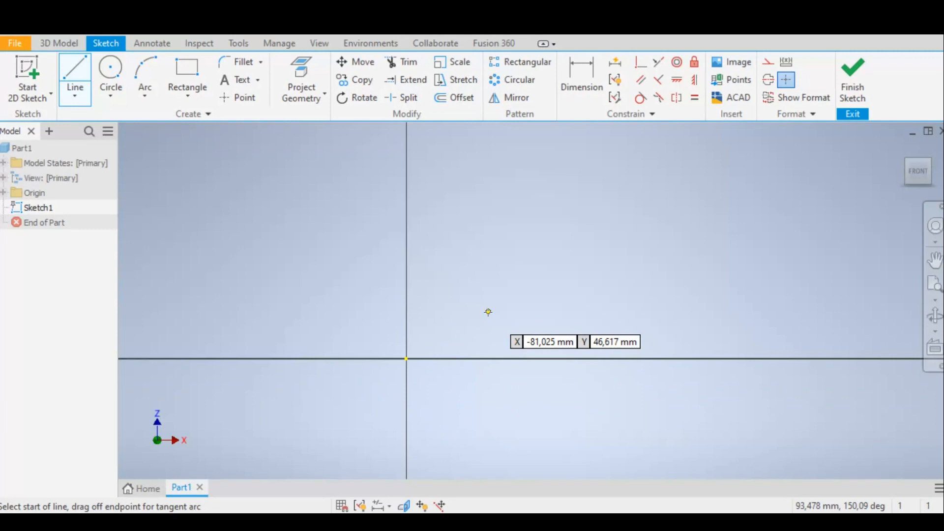
key(Tab)
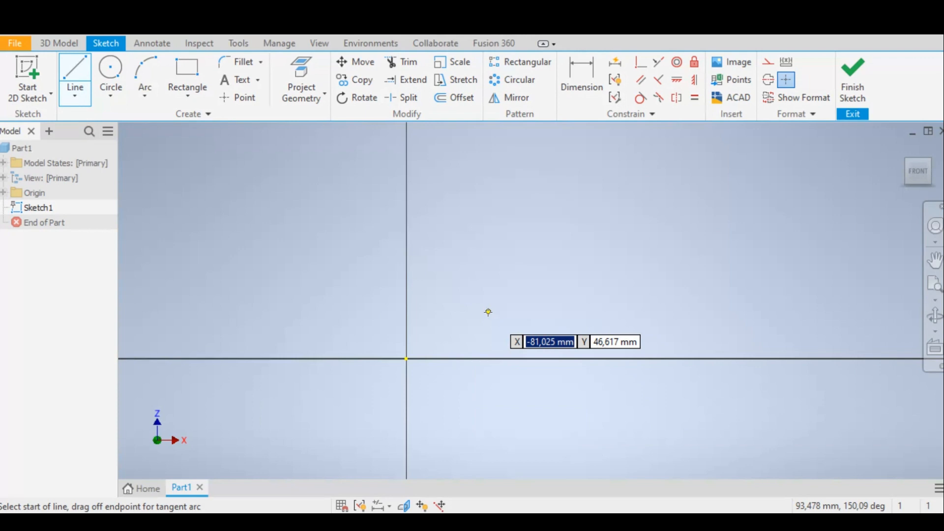
key(Tab)
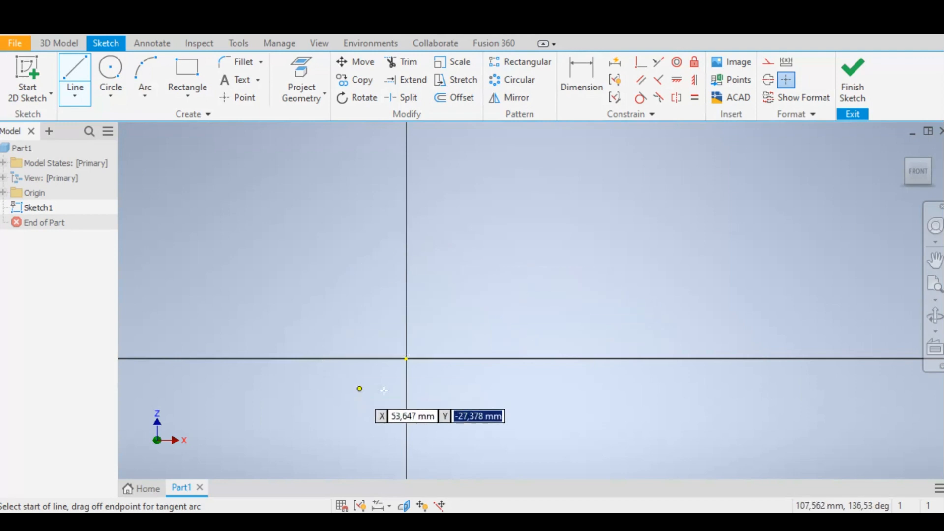
click(406, 358)
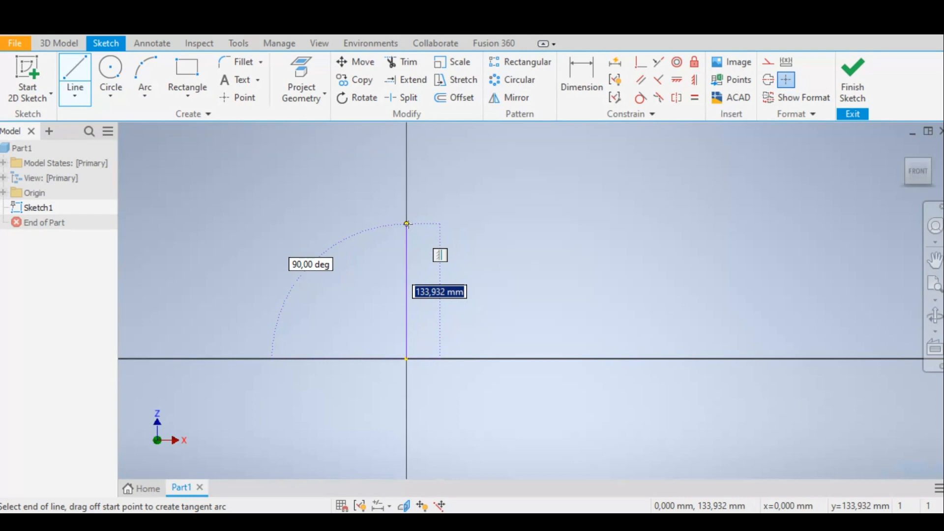
text(225)
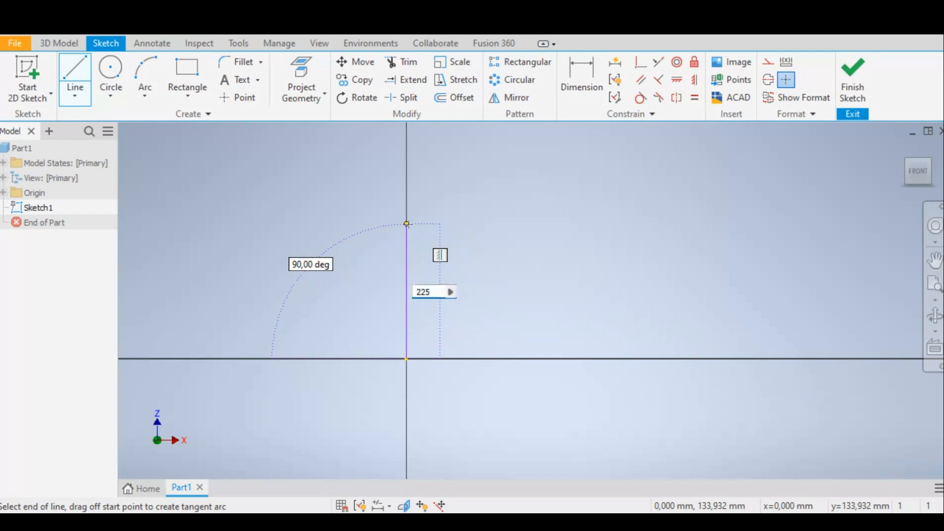
key(Return)
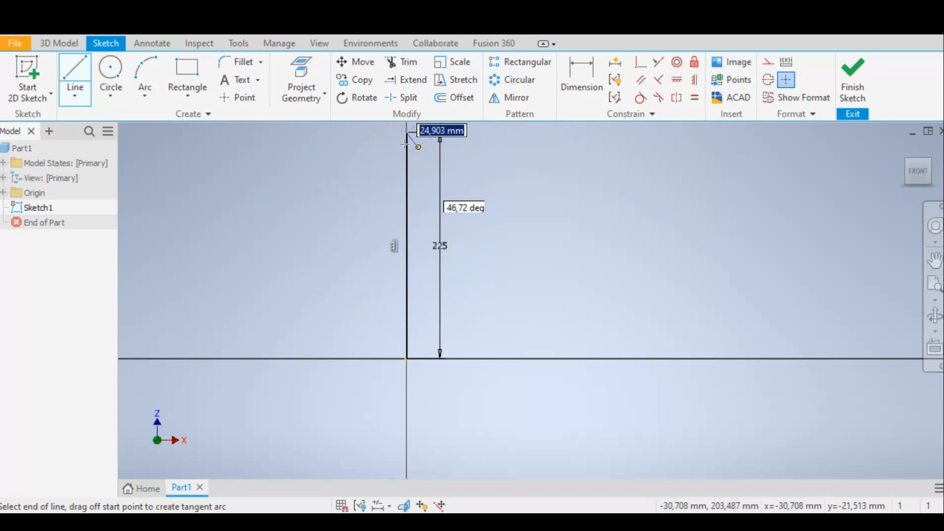
middle_drag(478, 191, 441, 249)
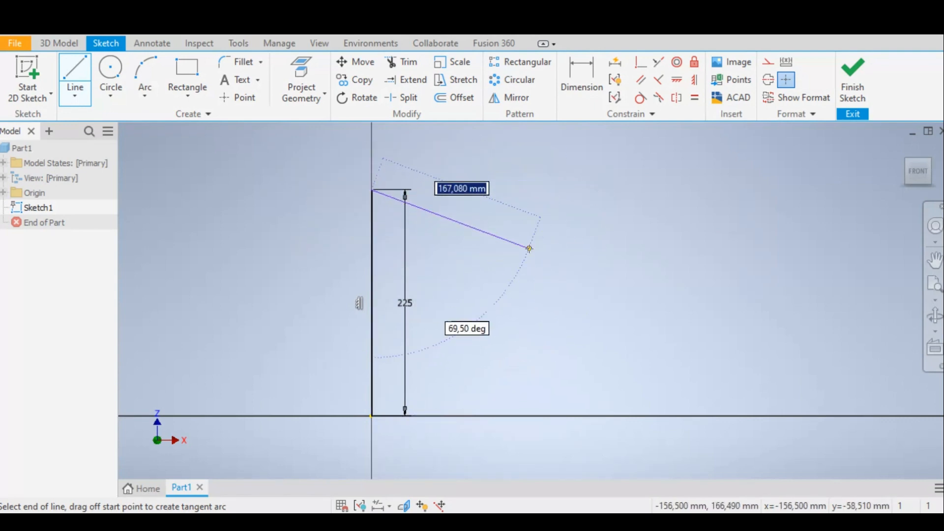
right_click(520, 232)
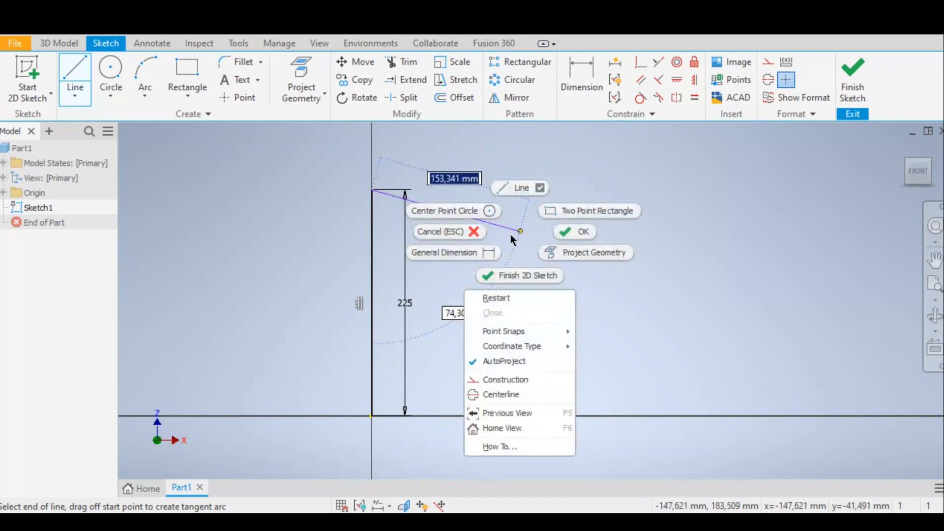
click(578, 231)
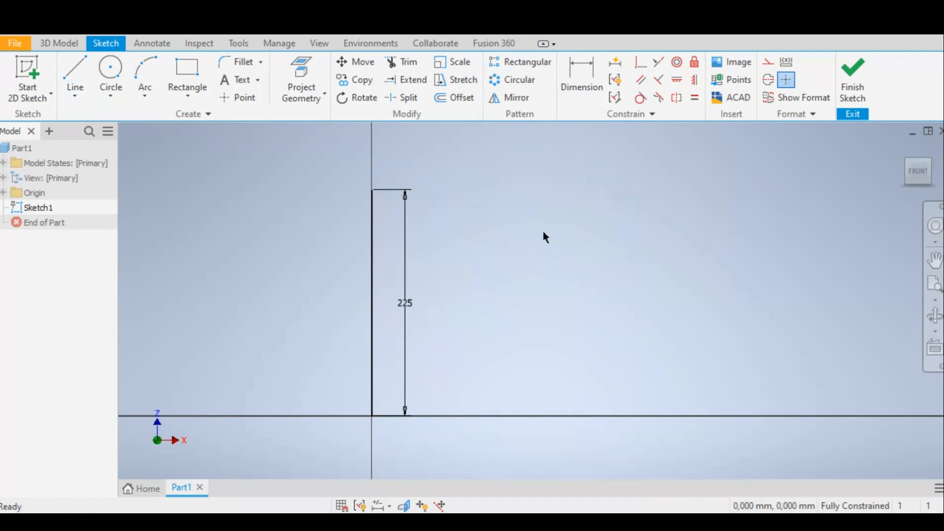
double_click(408, 303)
drag(409, 305, 314, 308)
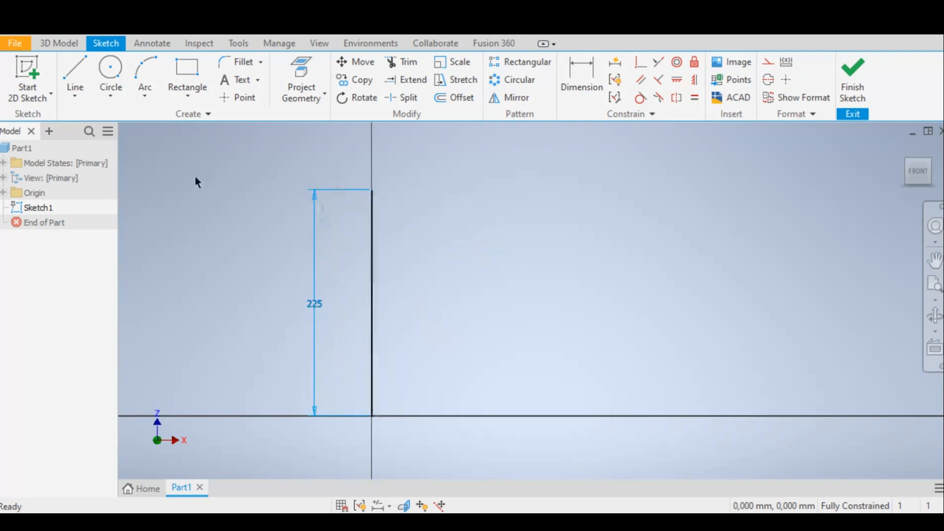
From the vertical line's upper end, draw a 75 mm horizontal line to the right and a 150 mm line straight down
click(78, 69)
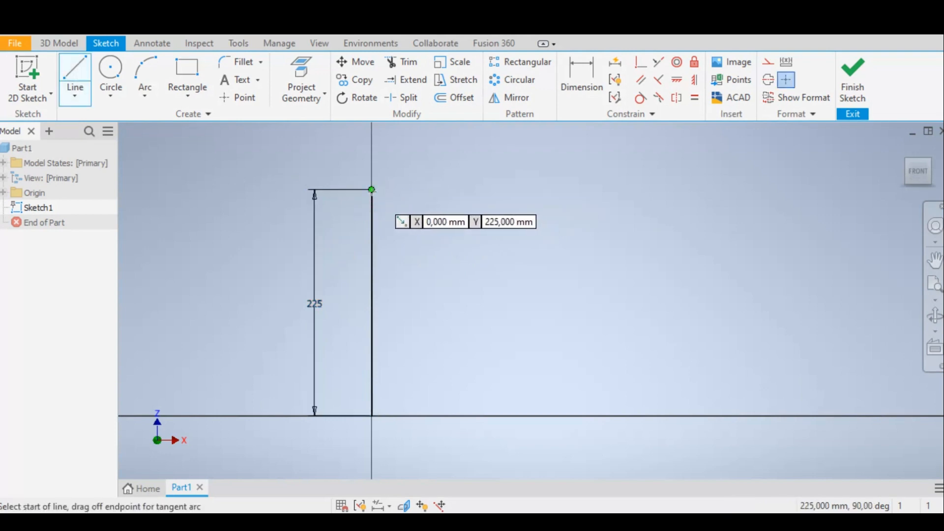
click(372, 190)
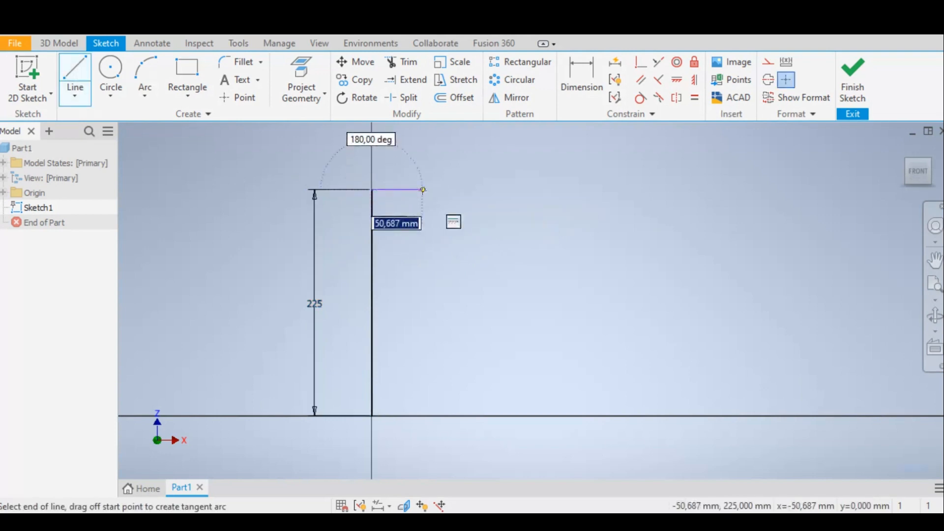
text(75)
key(Return)
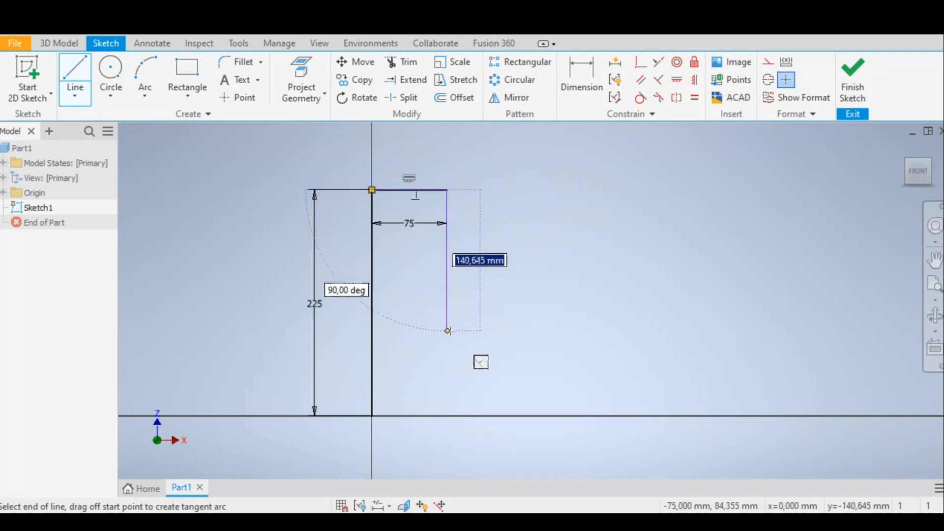
text(150)
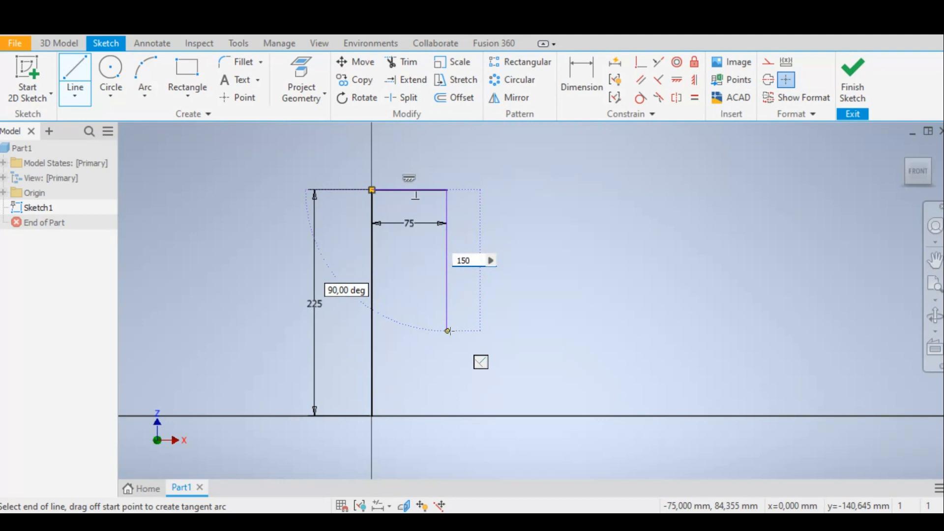
key(Return)
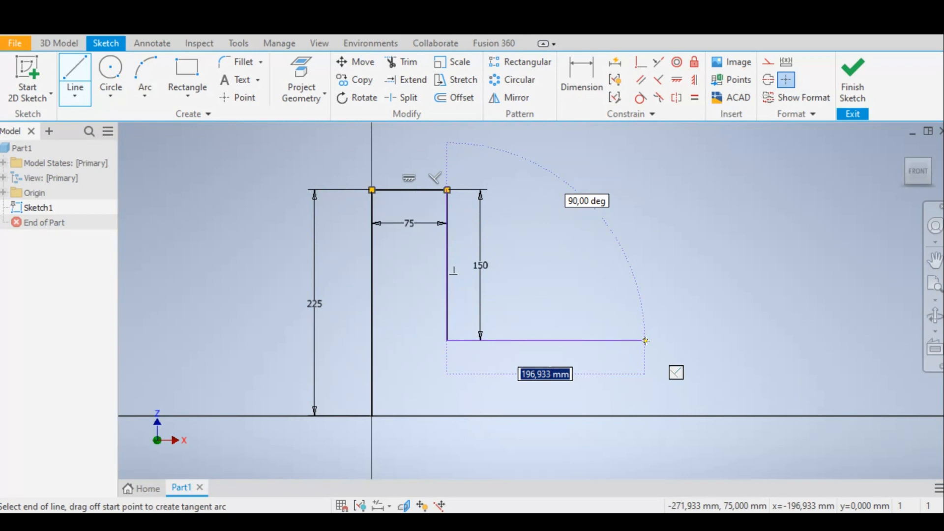
Continue with a 250 mm horizontal line to the right and close the L-shaped profile down to the horizontal axis and back to the origin
text(250)
key(Return)
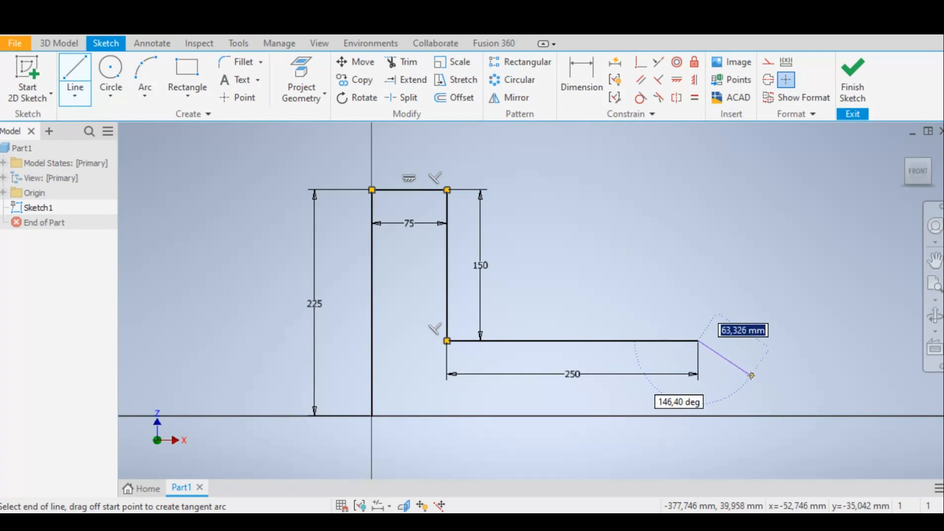
key(Tab)
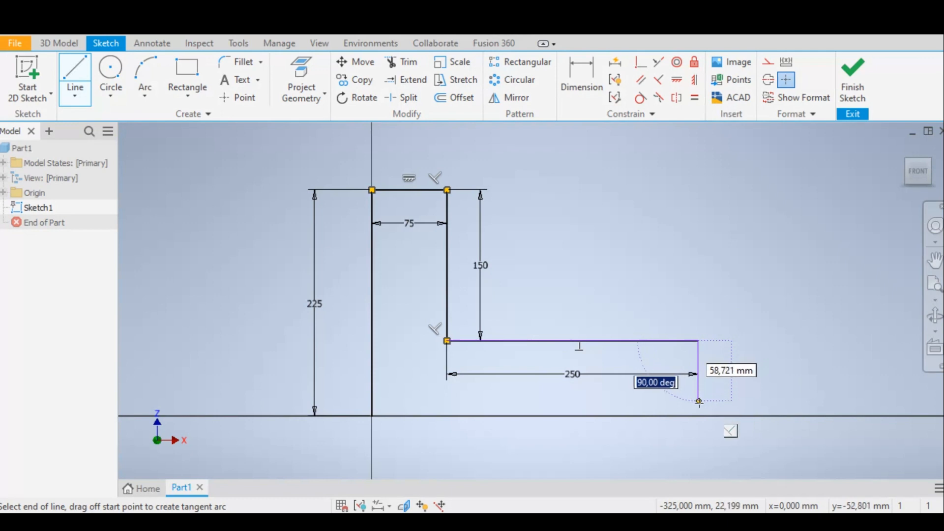
click(699, 416)
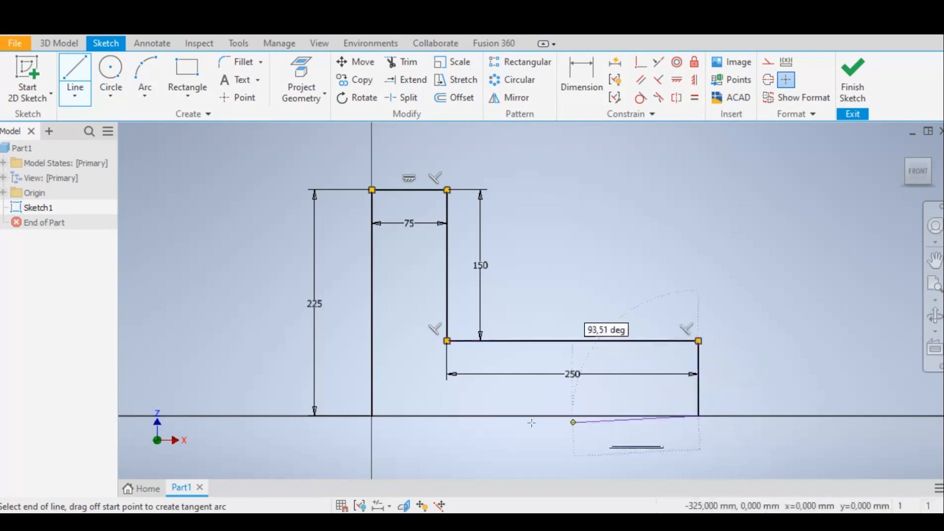
click(371, 415)
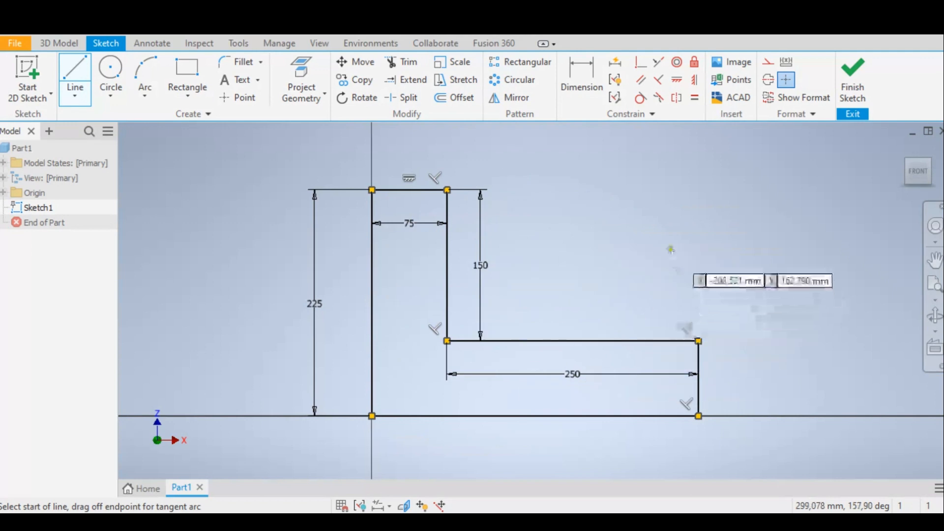
End line drawing, and reposition the 75 mm dimension above the profile and the 250 mm dimension below it
middle_drag(656, 253, 636, 268)
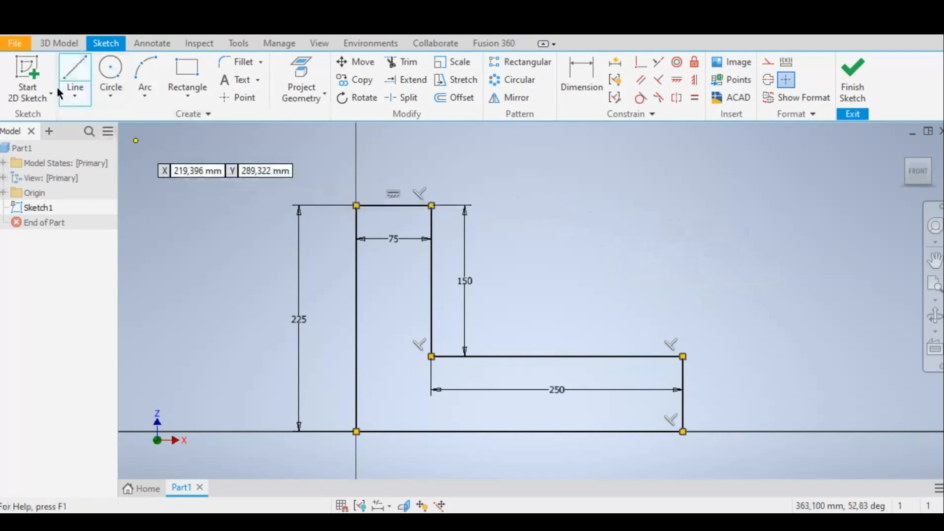
right_click(596, 246)
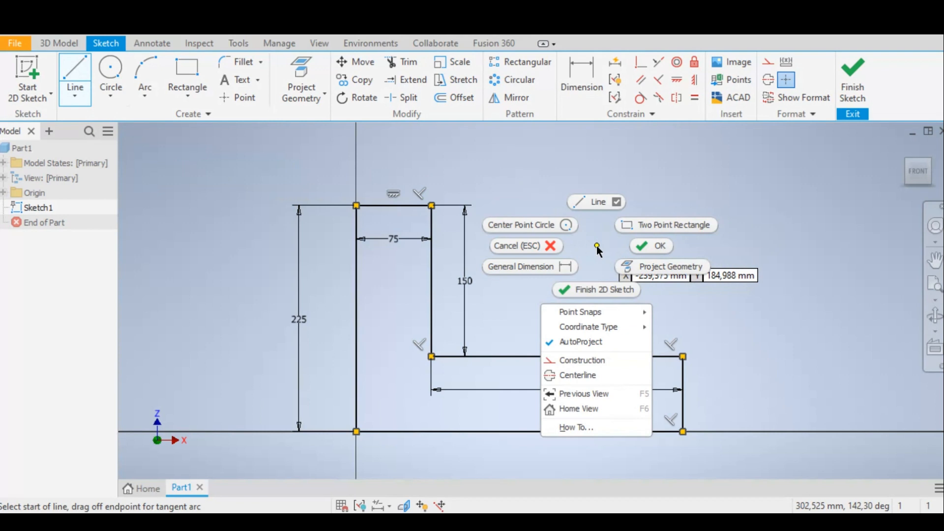
click(649, 243)
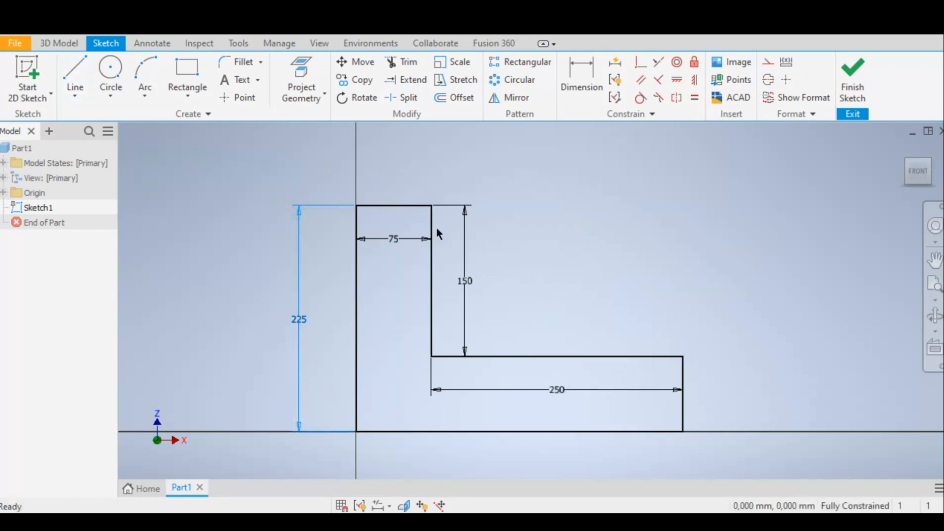
middle_drag(566, 295, 570, 284)
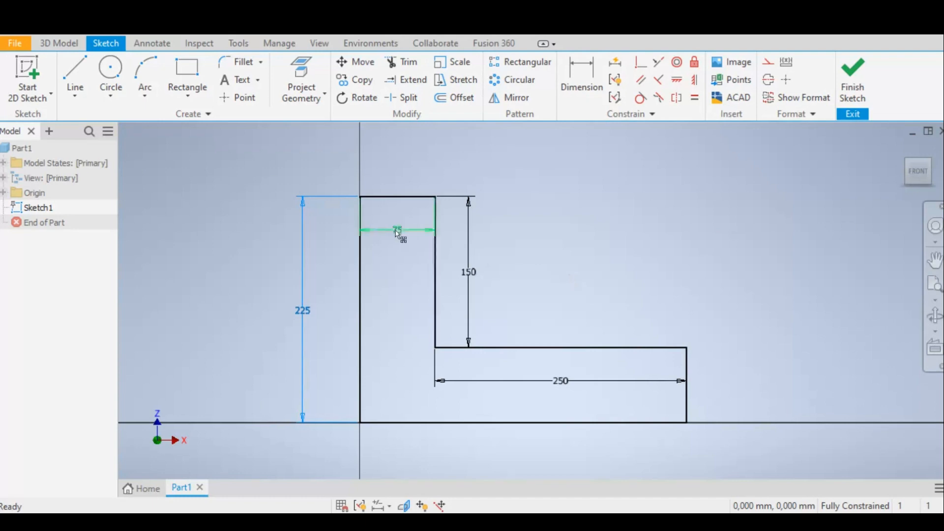
drag(398, 235, 398, 170)
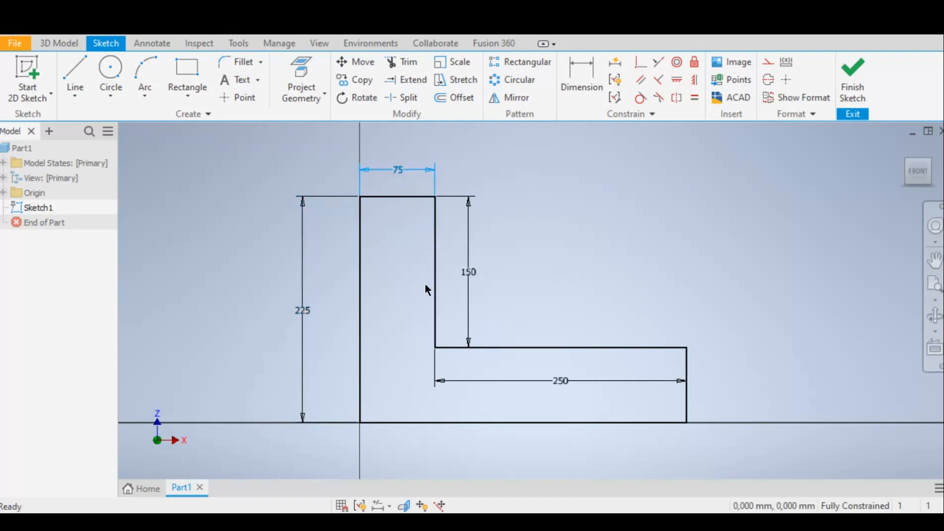
click(564, 385)
drag(564, 384, 559, 448)
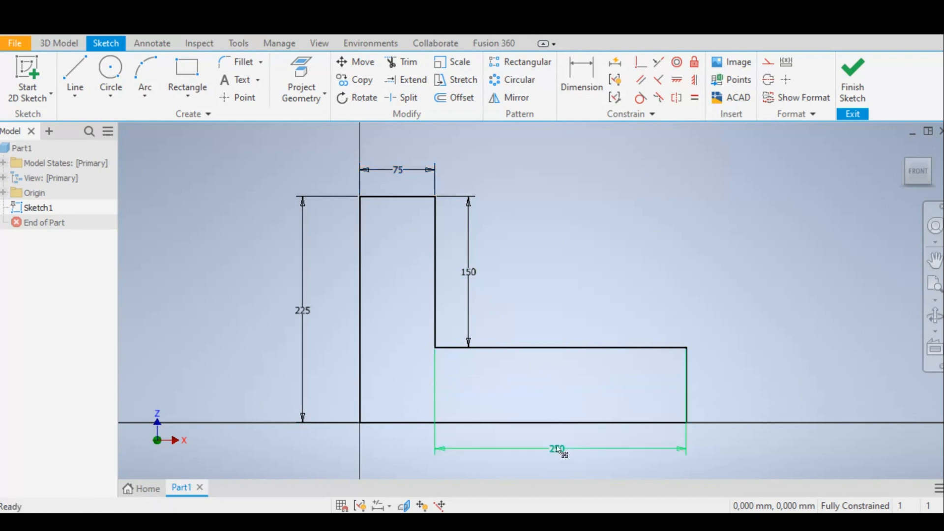
double_click(471, 276)
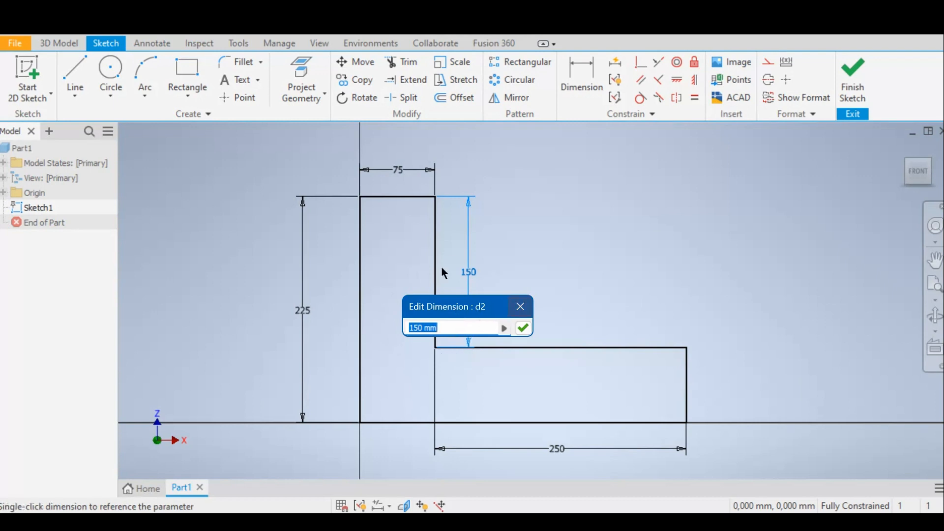
click(521, 306)
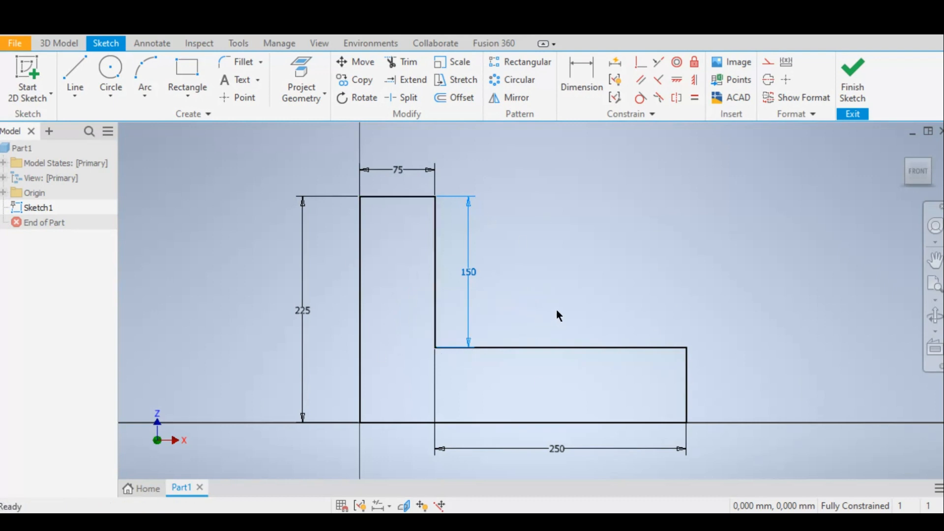
double_click(396, 170)
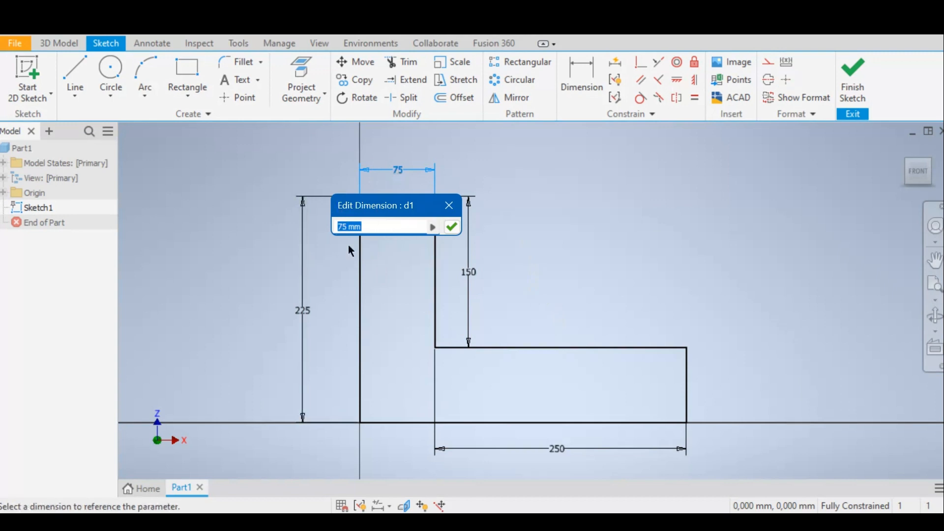
click(453, 205)
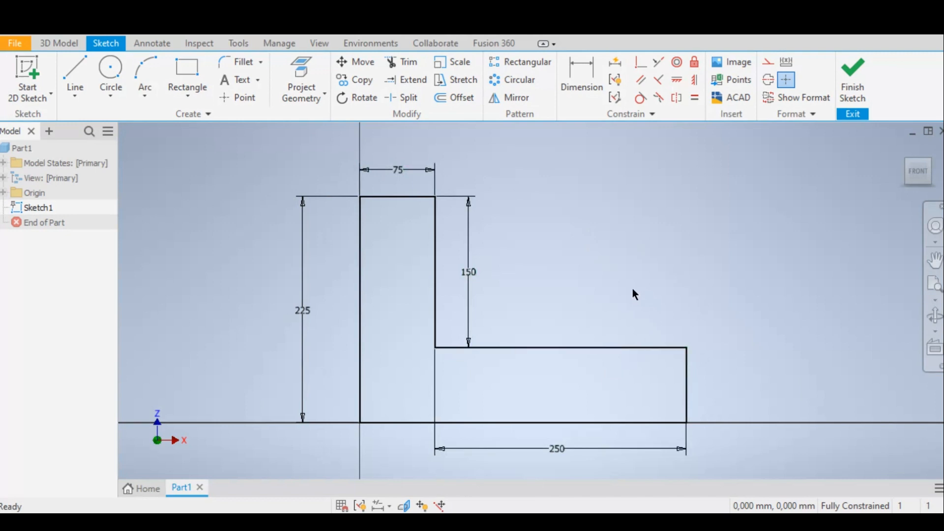
Finish the sketch and orient the model to an isometric view with Z up, between the Front, Right and Top faces
middle_drag(608, 290, 599, 291)
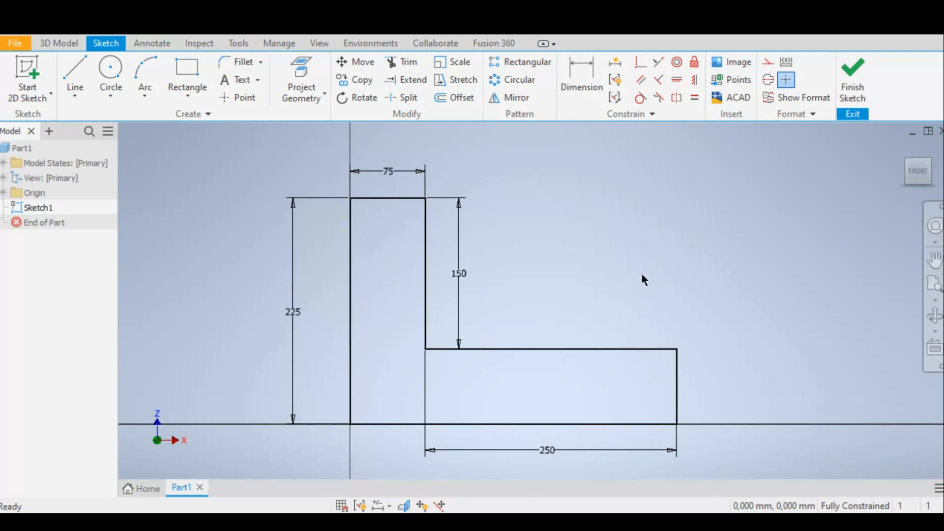
click(853, 78)
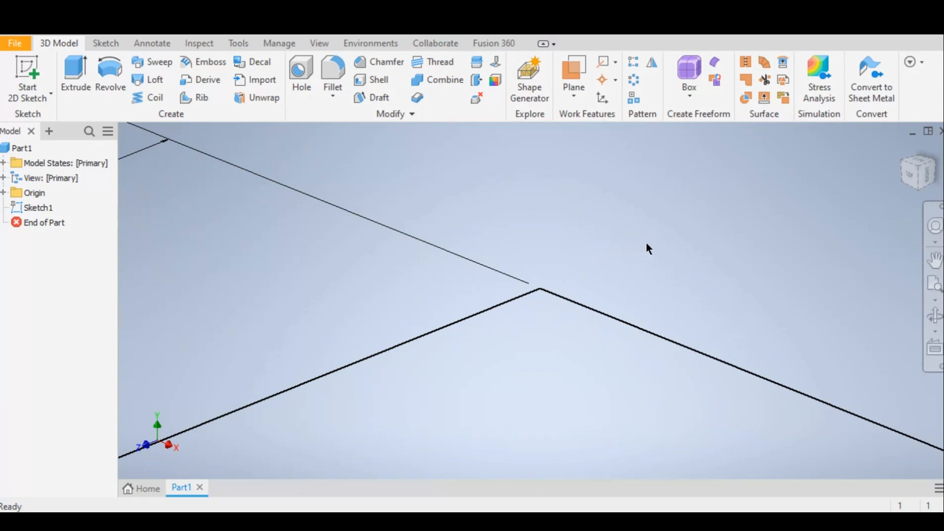
click(921, 166)
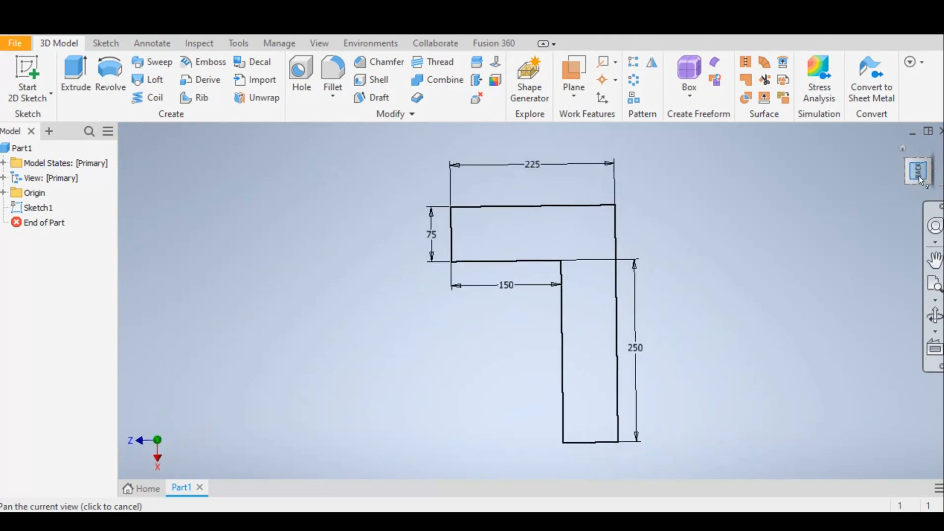
click(940, 156)
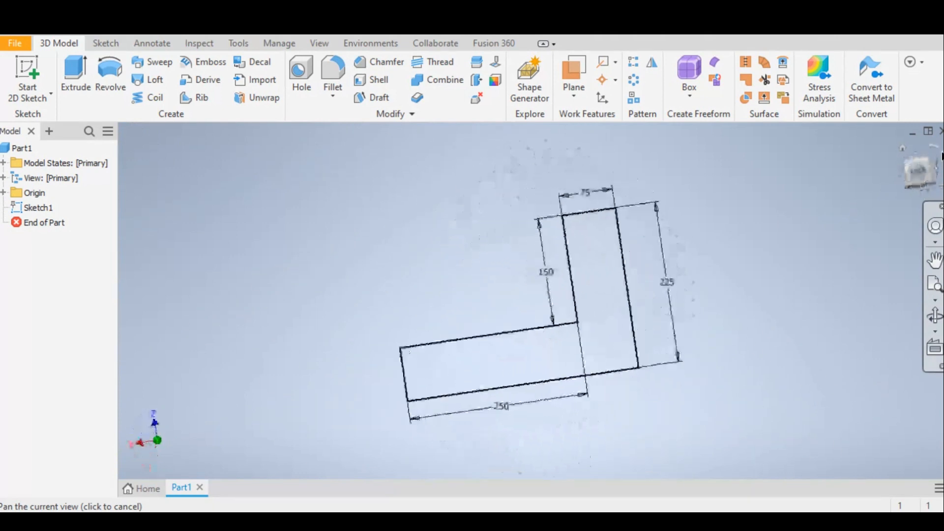
click(899, 170)
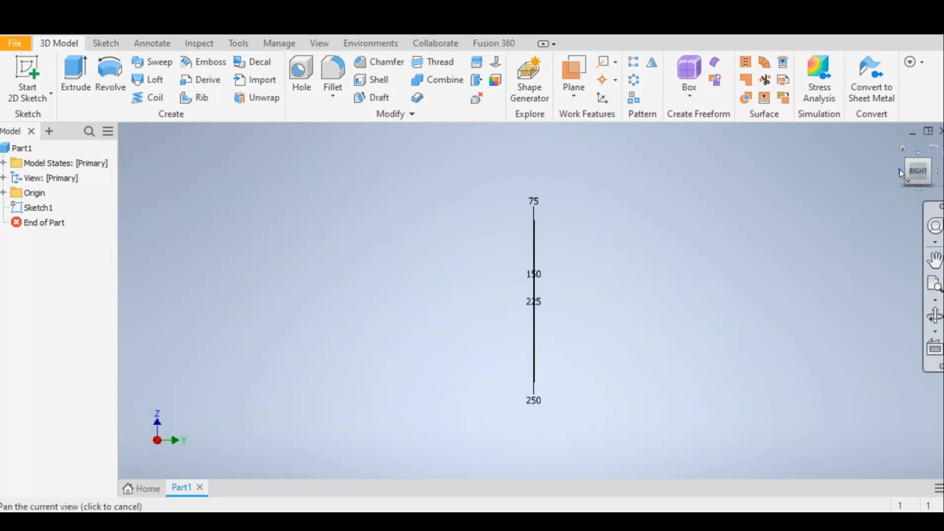
click(898, 170)
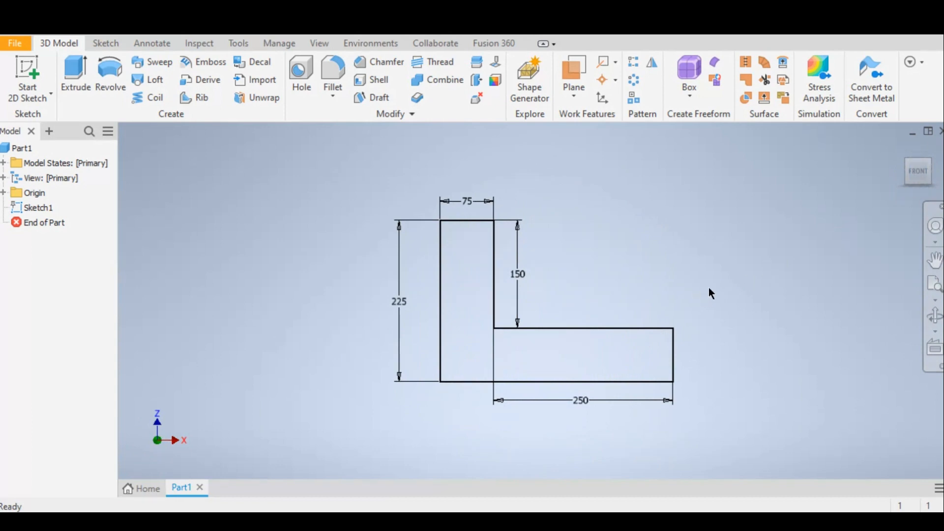
click(934, 260)
drag(532, 299, 534, 301)
key(F6)
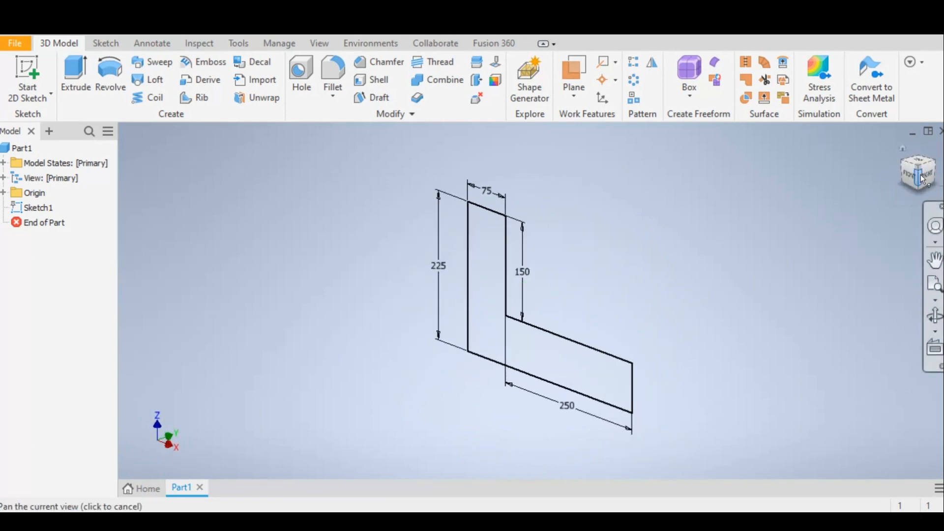
key(Escape)
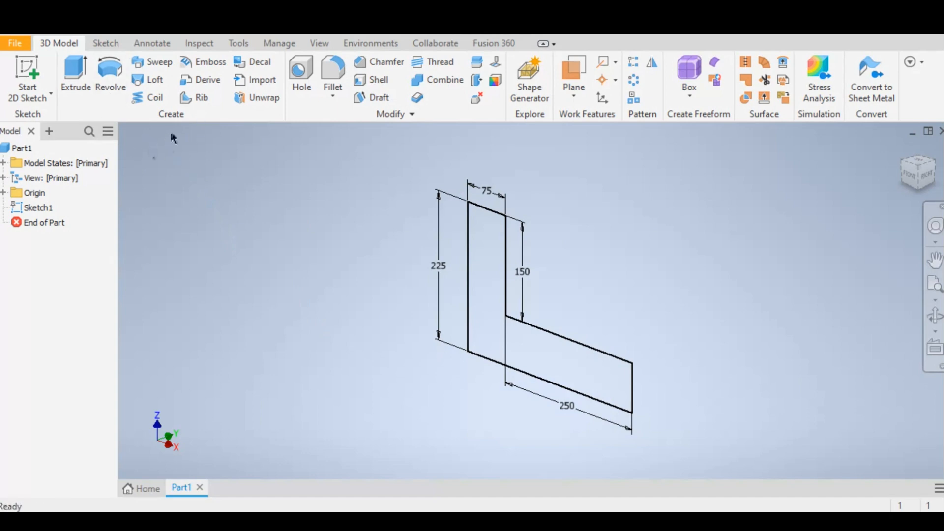
Set up an extrusion of the L-shaped profile with flipped direction and a distance of 200 mm
click(75, 66)
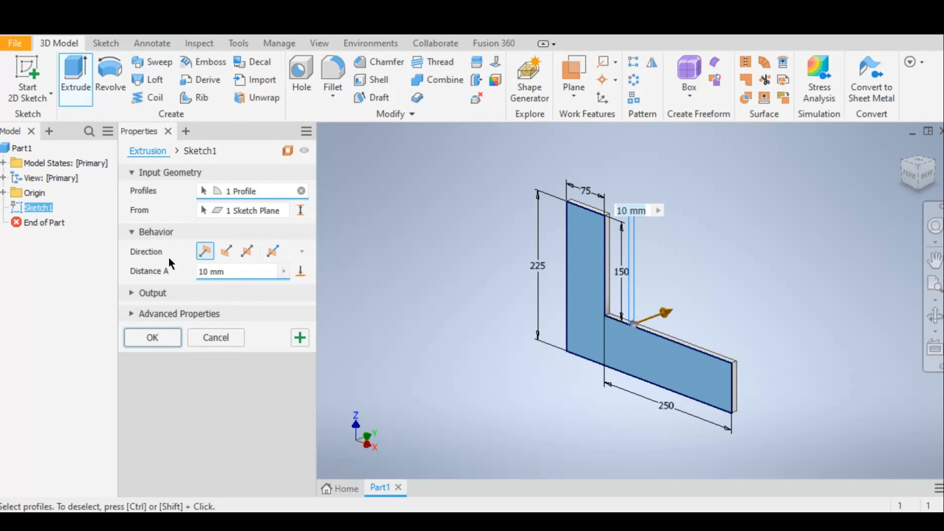
click(230, 253)
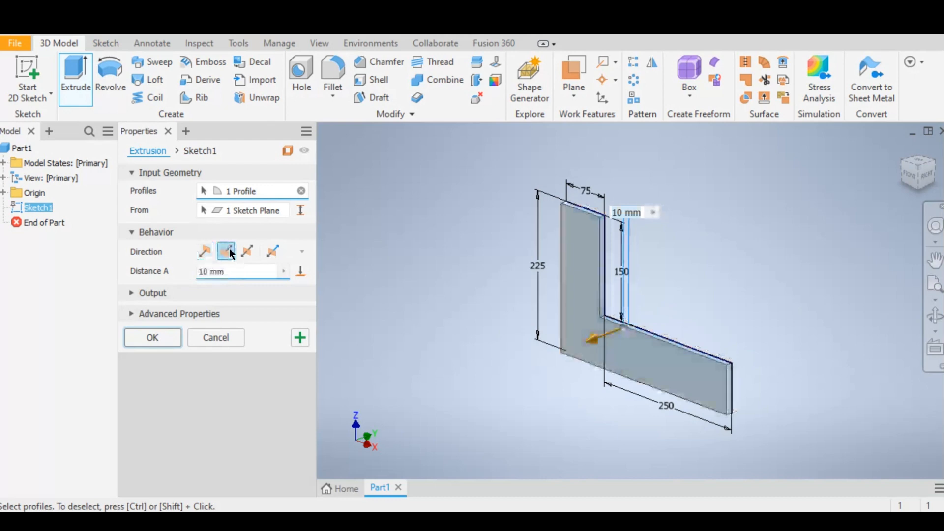
click(202, 272)
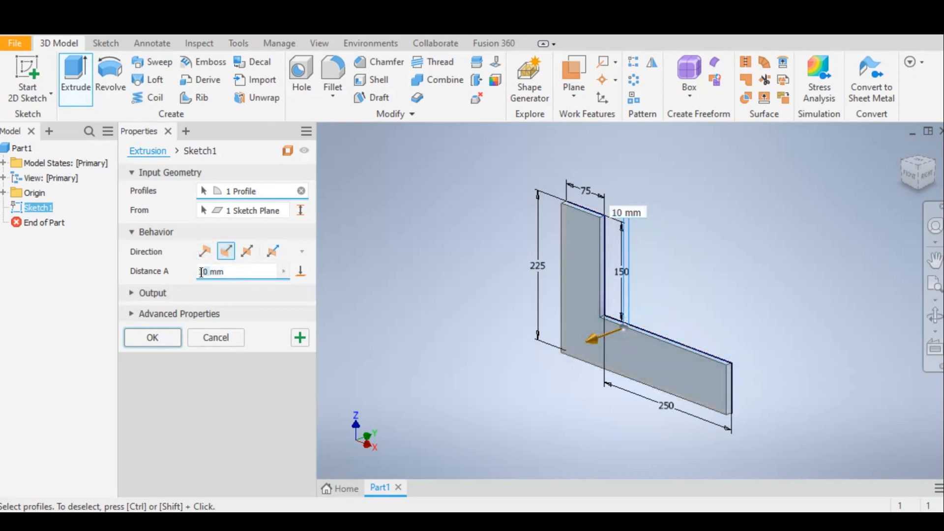
text(200)
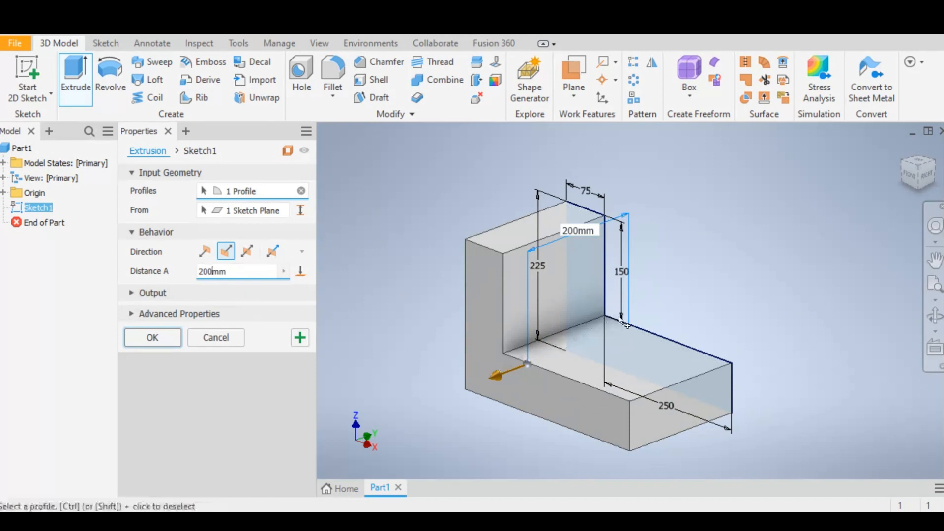
Try the default, flipped, symmetric and asymmetric directions for the extrusion of the L-shaped profile
click(205, 249)
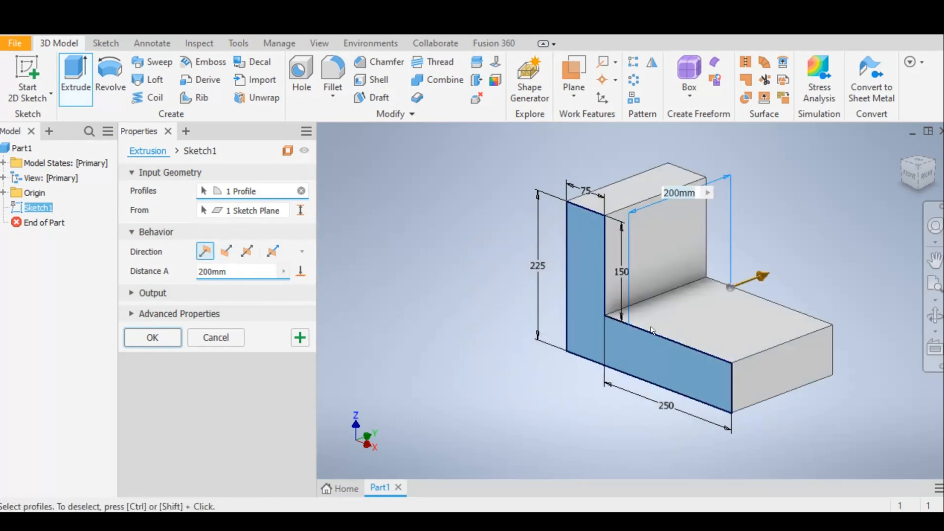
click(226, 251)
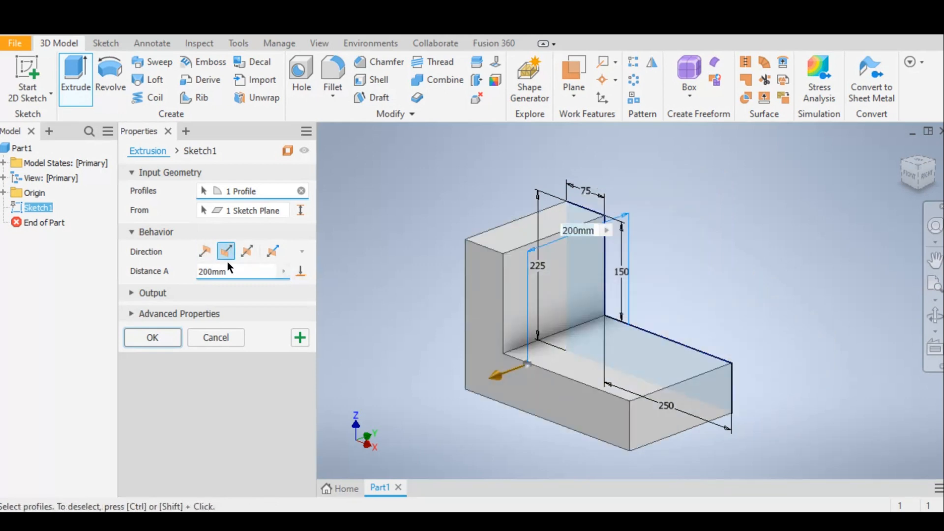
click(248, 252)
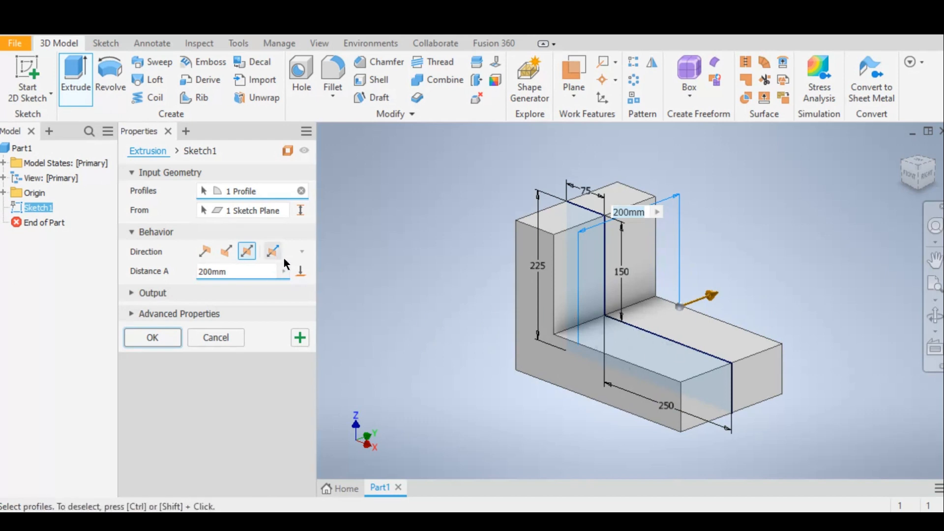
click(271, 252)
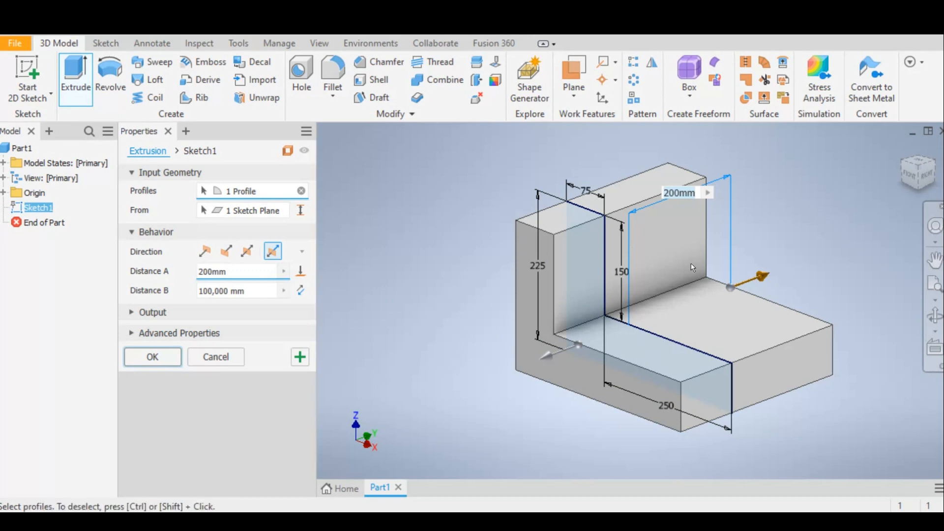
middle_drag(773, 239, 733, 244)
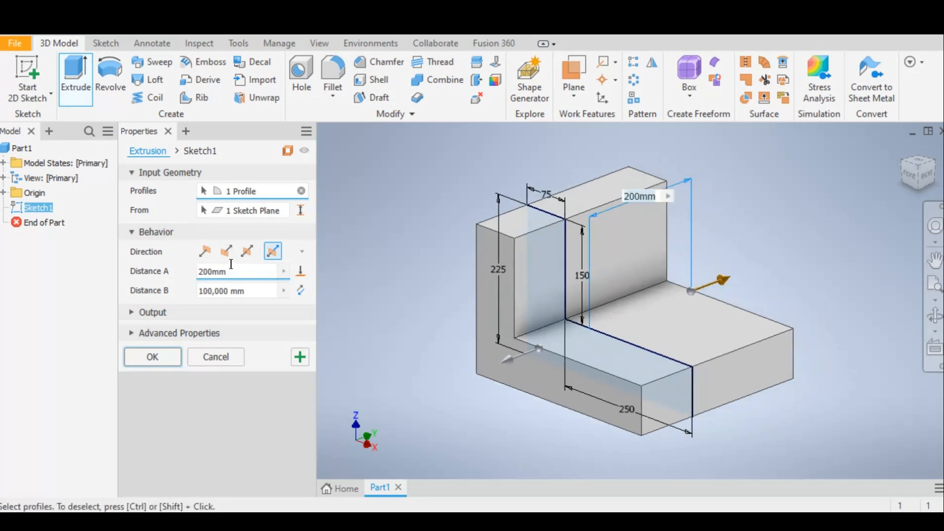
Set the extrusion to the default direction and create the L-shaped solid
click(205, 251)
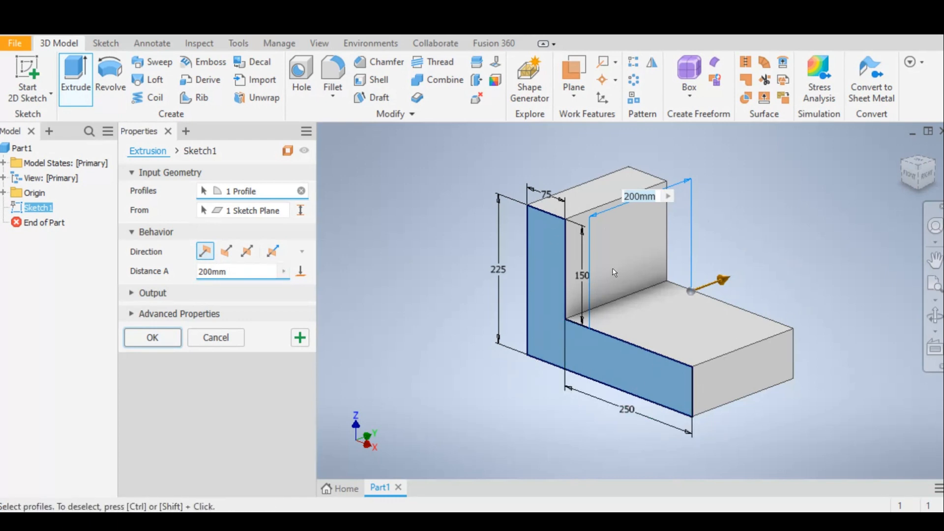
click(153, 337)
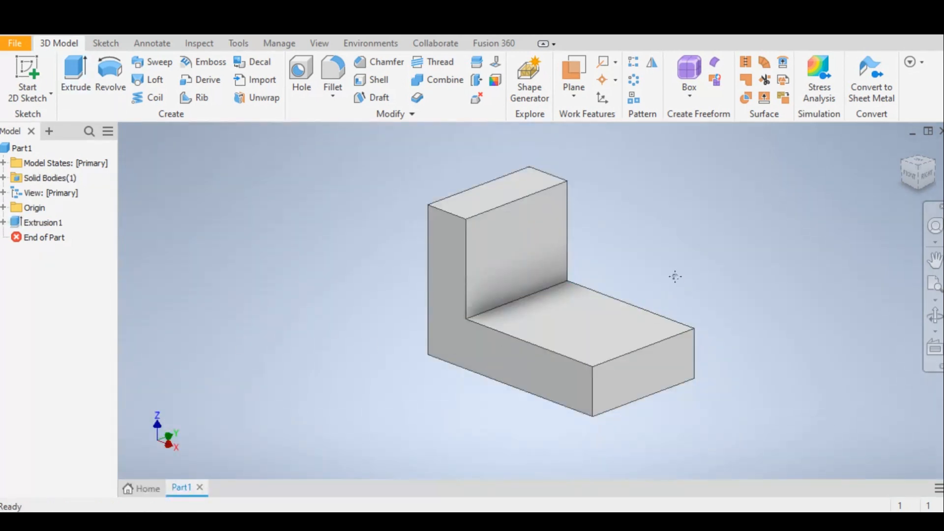
middle_drag(674, 275, 666, 297)
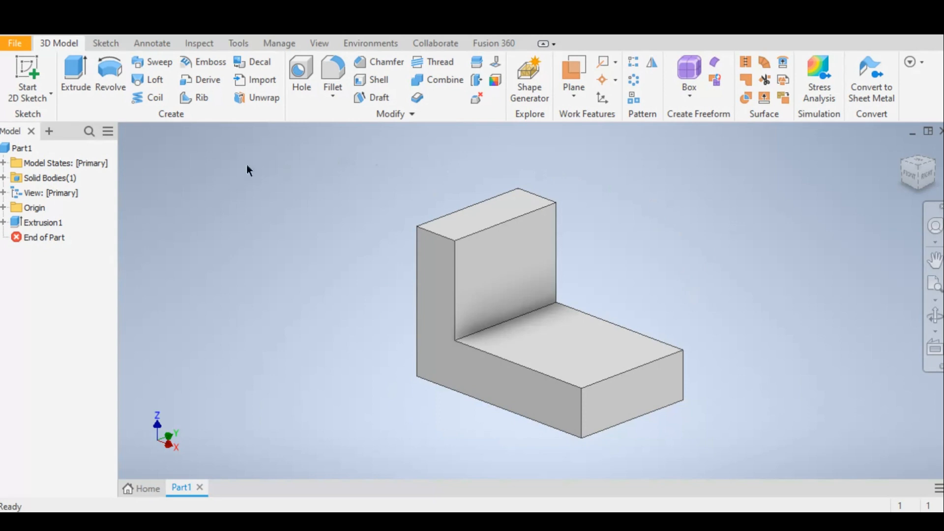
Start a new 2D sketch on the upper face of the solid's horizontal leg
click(28, 71)
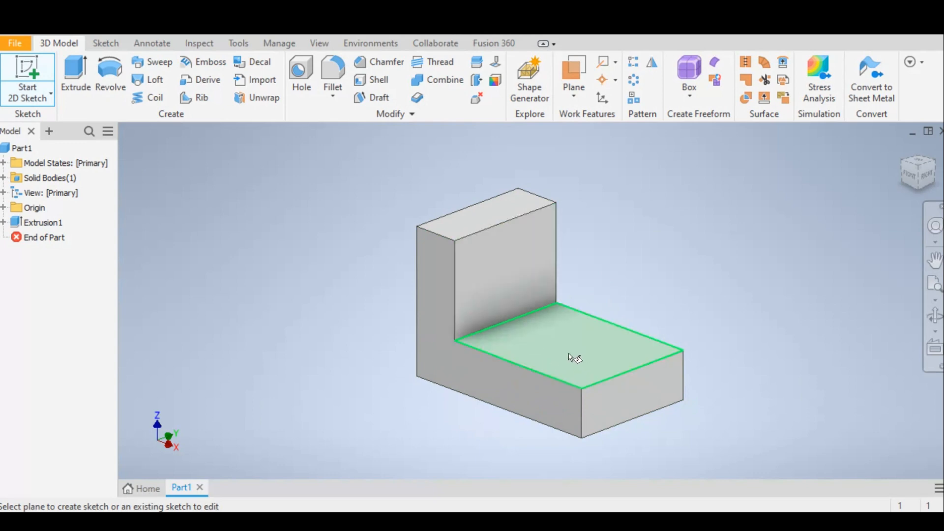
click(578, 369)
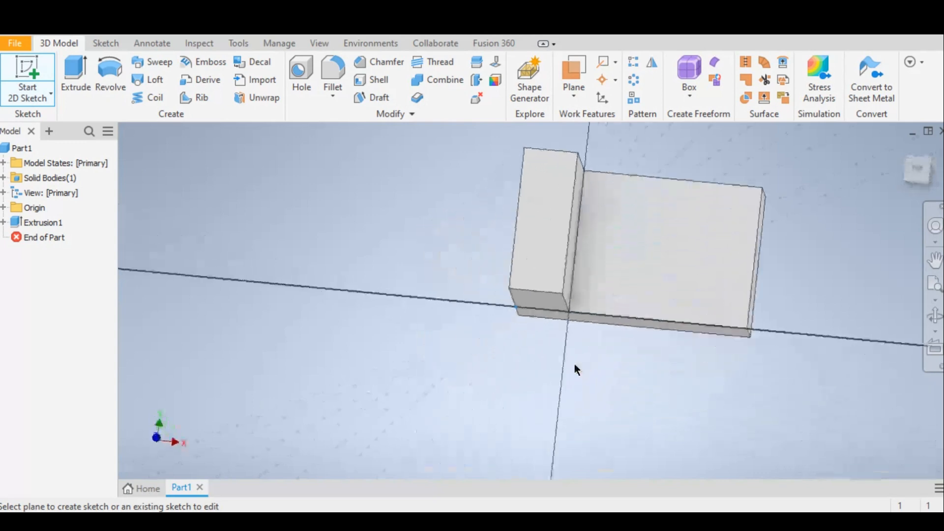
mouse_move(641, 324)
middle_down()
mouse_move(621, 322)
mouse_move(514, 407)
mouse_move(544, 408)
middle_up()
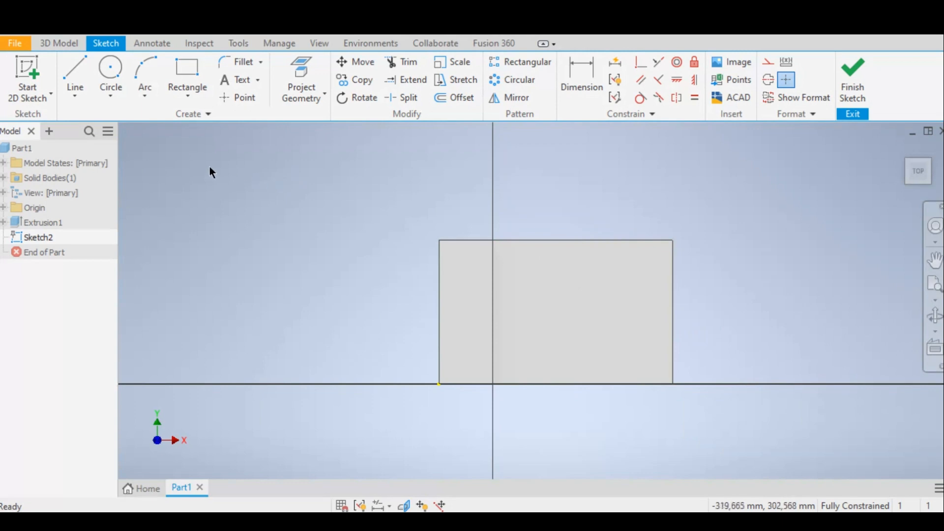
Draw a 125 mm by 75 mm rectangle from the face's free-end corner on the X axis and finish the sketch
click(191, 66)
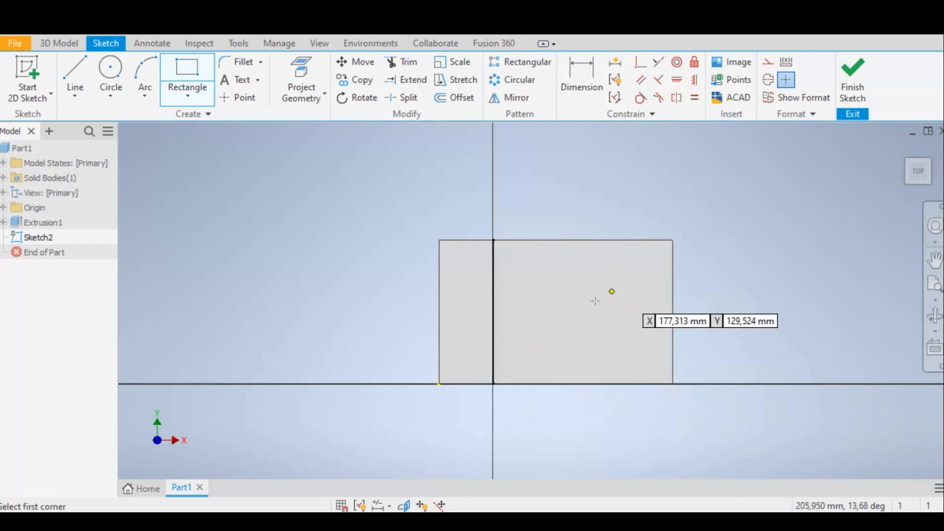
click(674, 384)
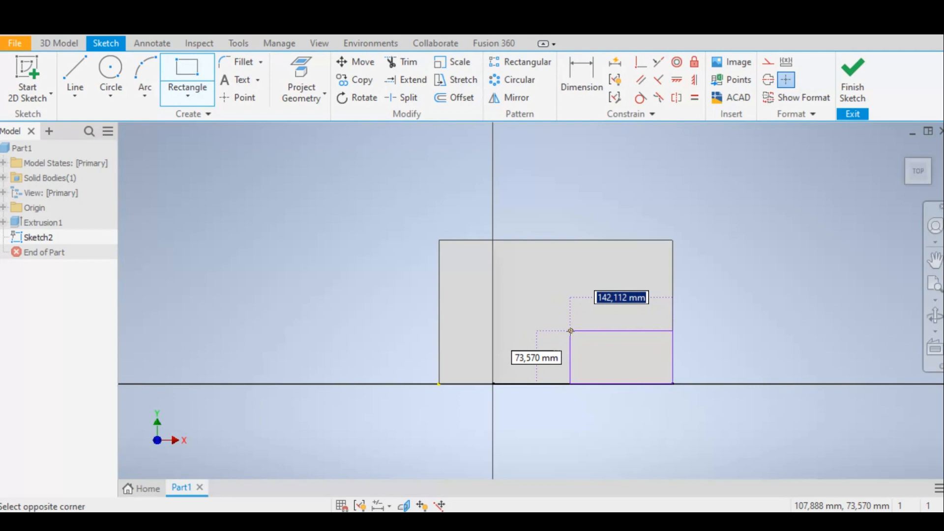
key(Tab)
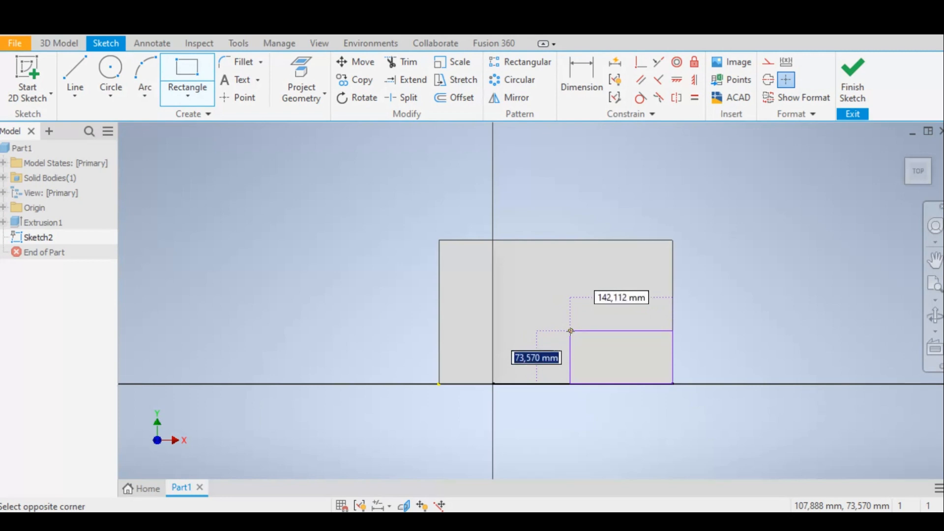
key(Tab)
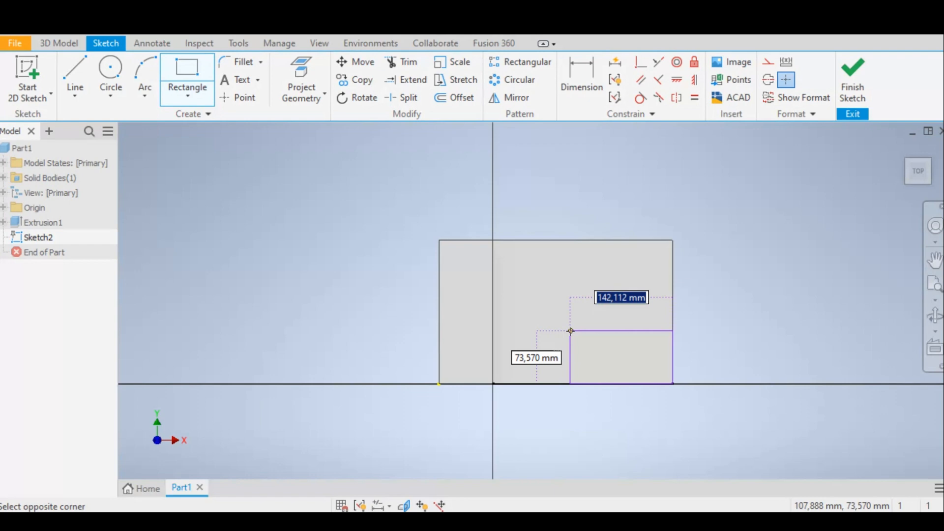
text(125)
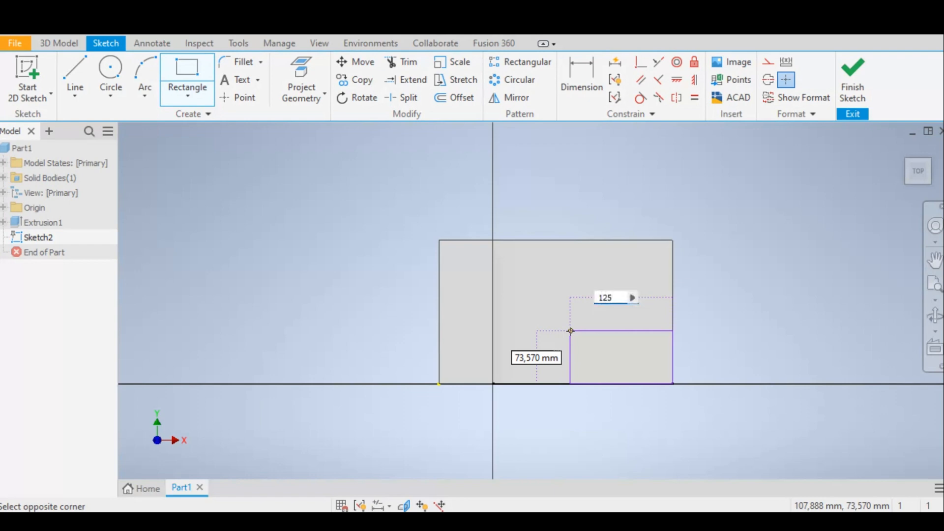
key(Tab)
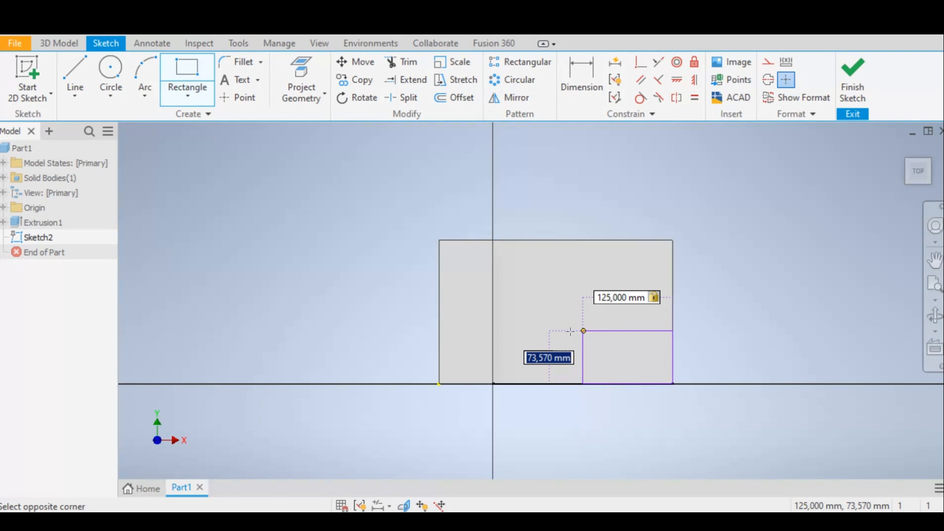
text(75)
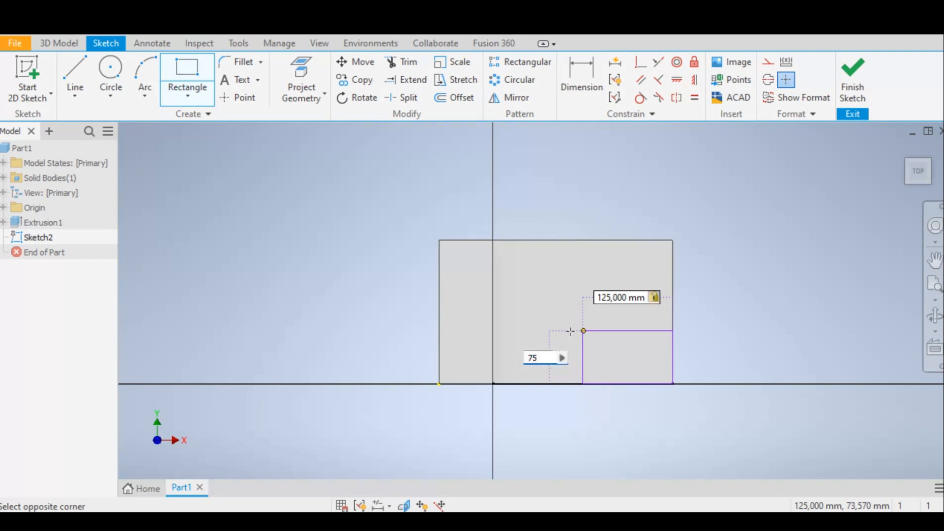
key(Tab)
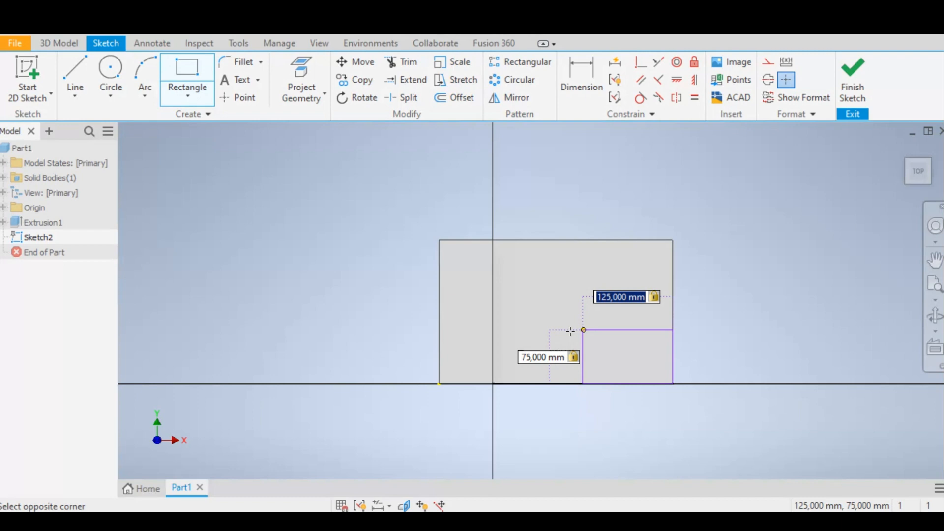
key(Tab)
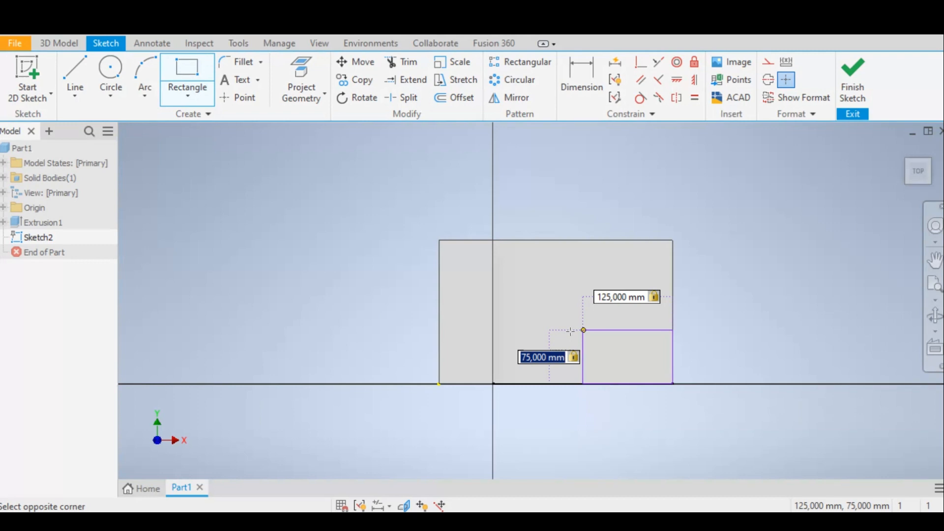
key(Return)
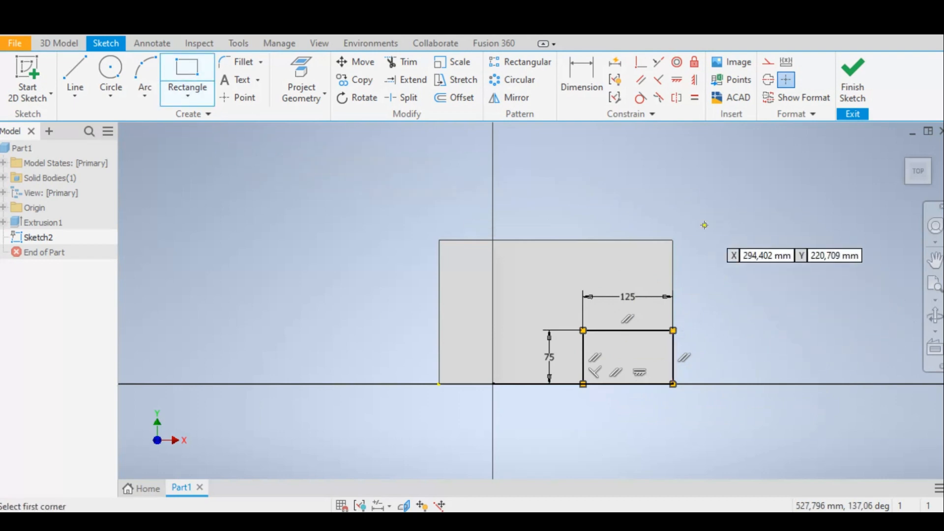
right_click(736, 223)
click(786, 224)
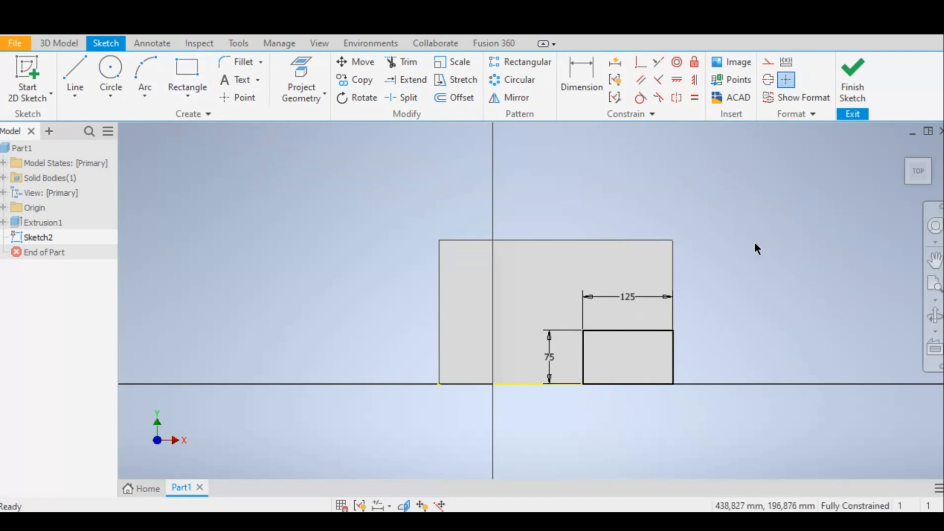
click(847, 74)
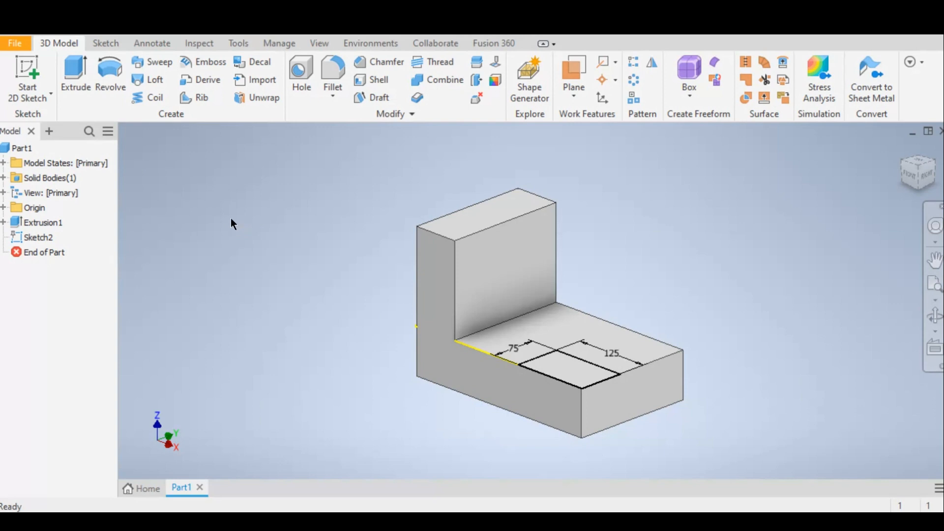
Set up an extrusion of the rectangle with a distance of 50 mm
click(78, 69)
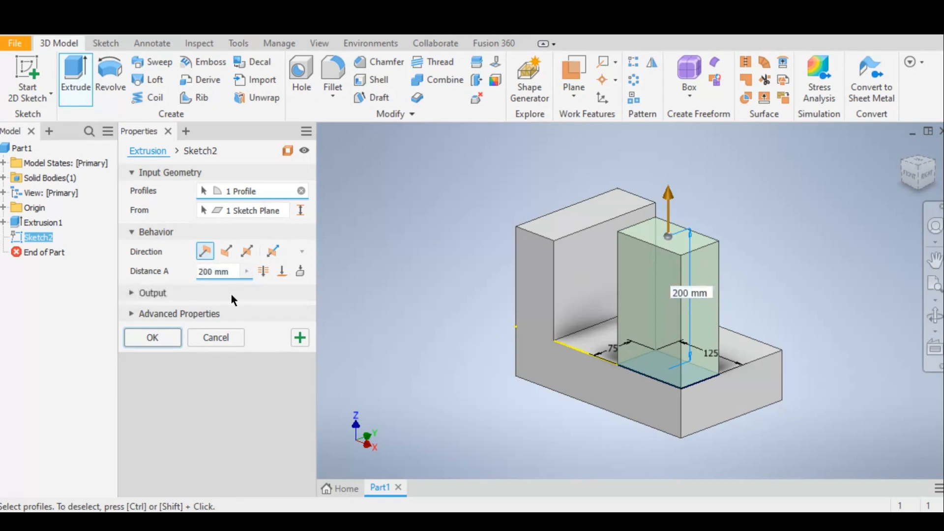
key(BackSpace)
key(BackSpace)
text(50)
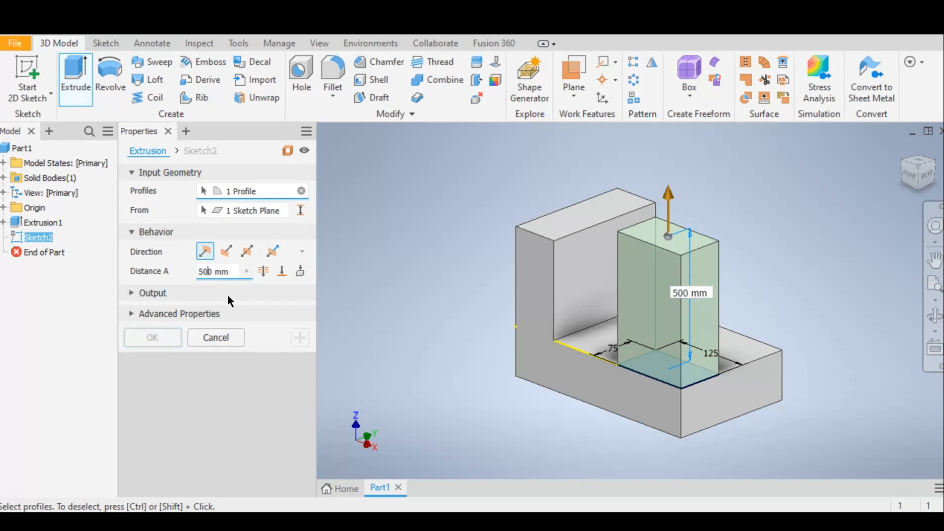
key(BackSpace)
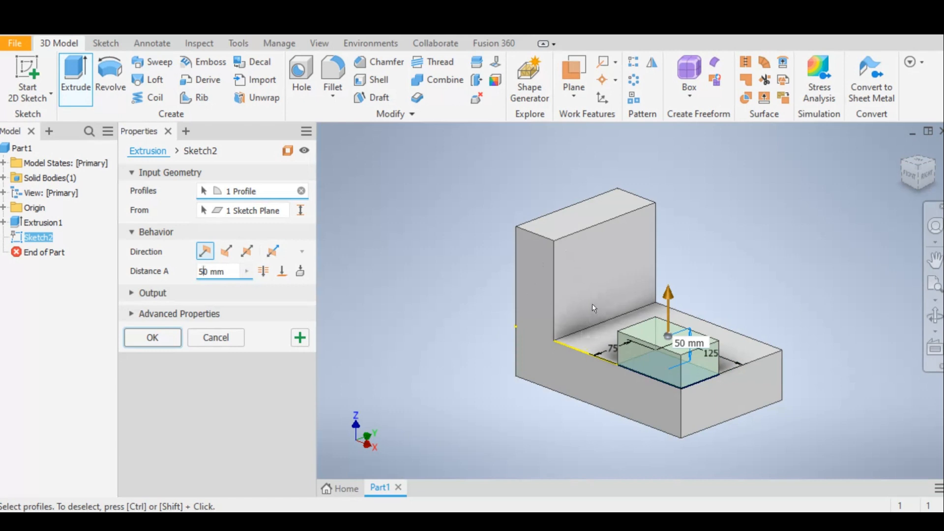
Change the rectangle's extrusion to a cut through all and create the corner notch in the horizontal leg
click(132, 295)
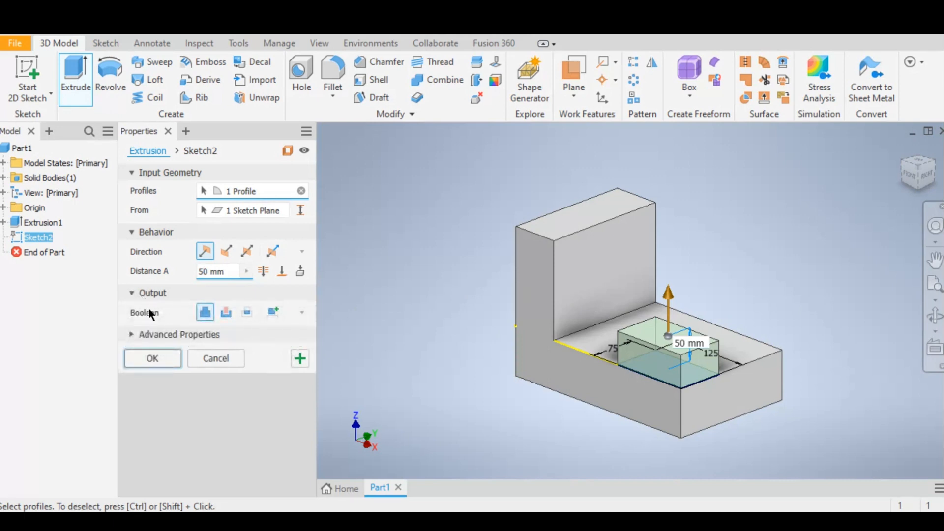
click(226, 313)
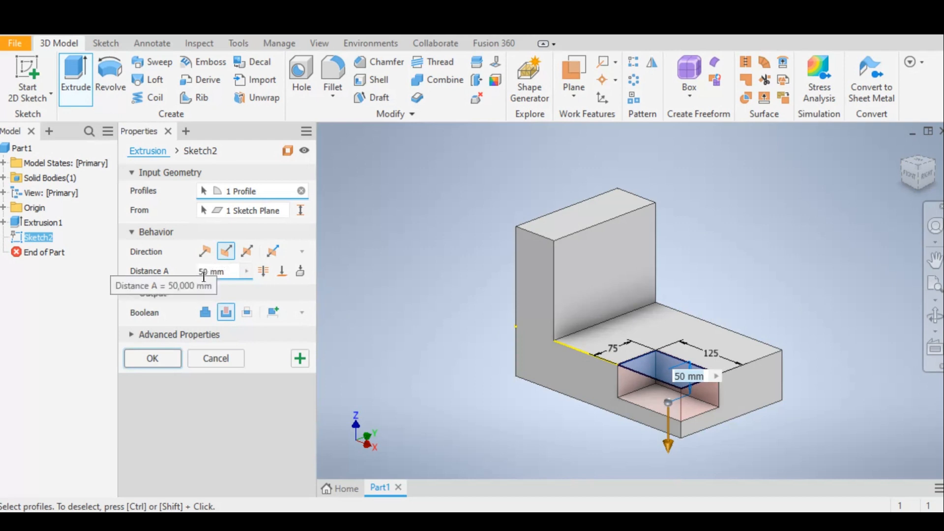
click(263, 272)
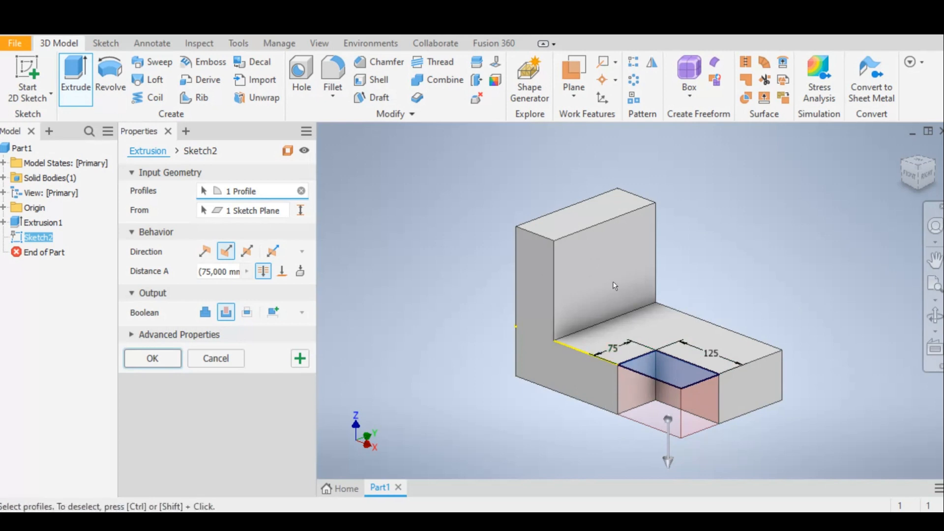
click(152, 359)
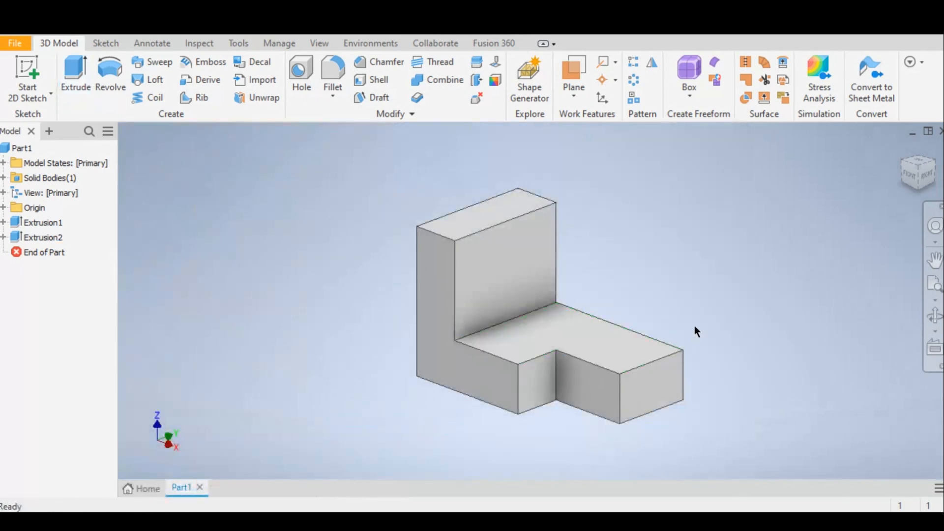
mouse_move(693, 306)
mouse_down()
mouse_move(718, 311)
mouse_move(698, 312)
mouse_up()
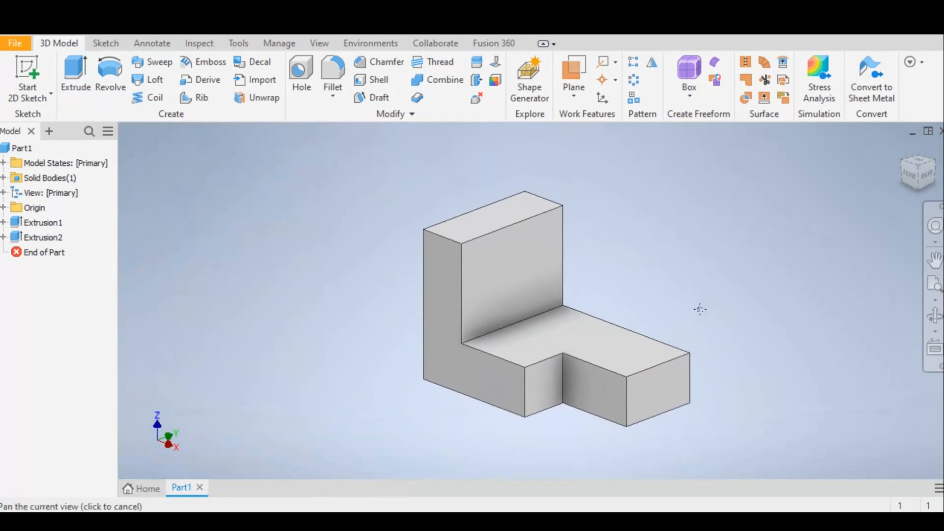
key(Escape)
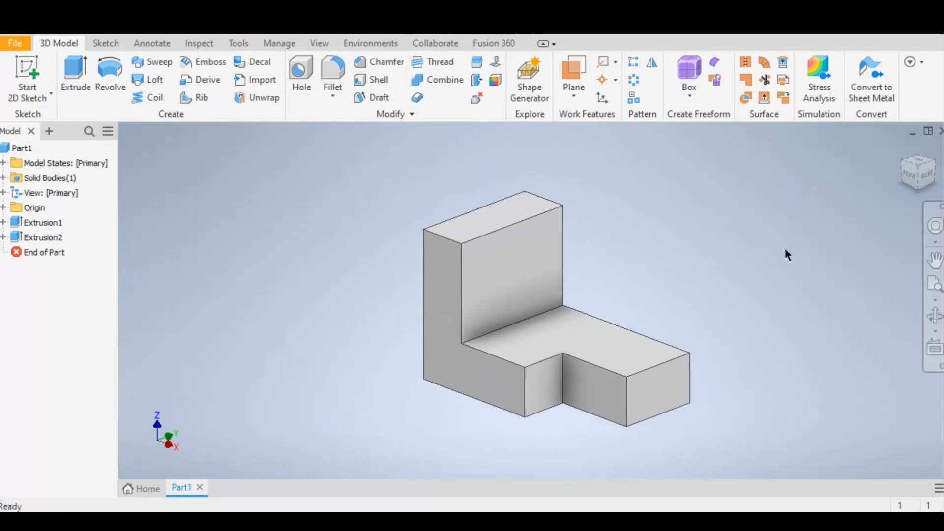